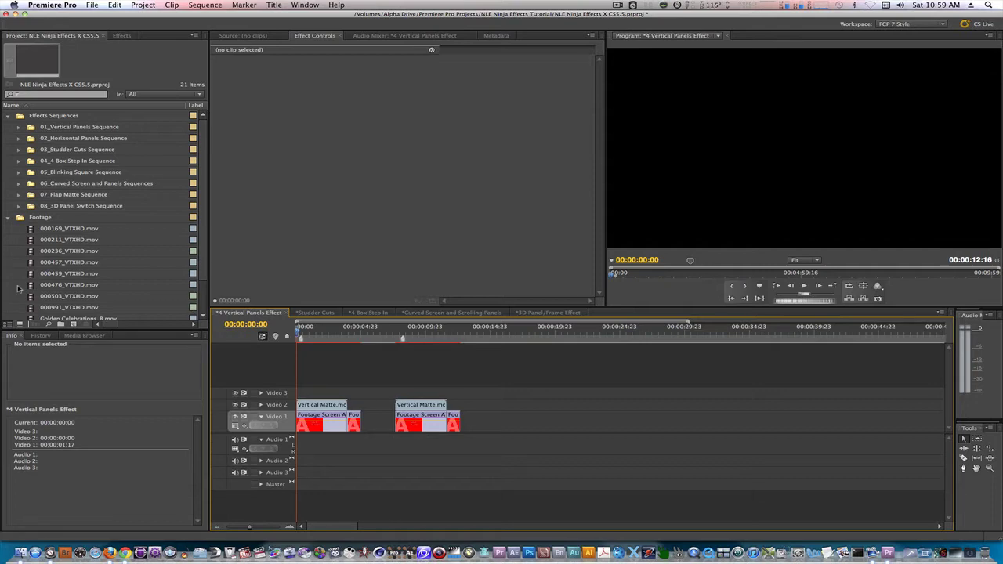
click(322, 424)
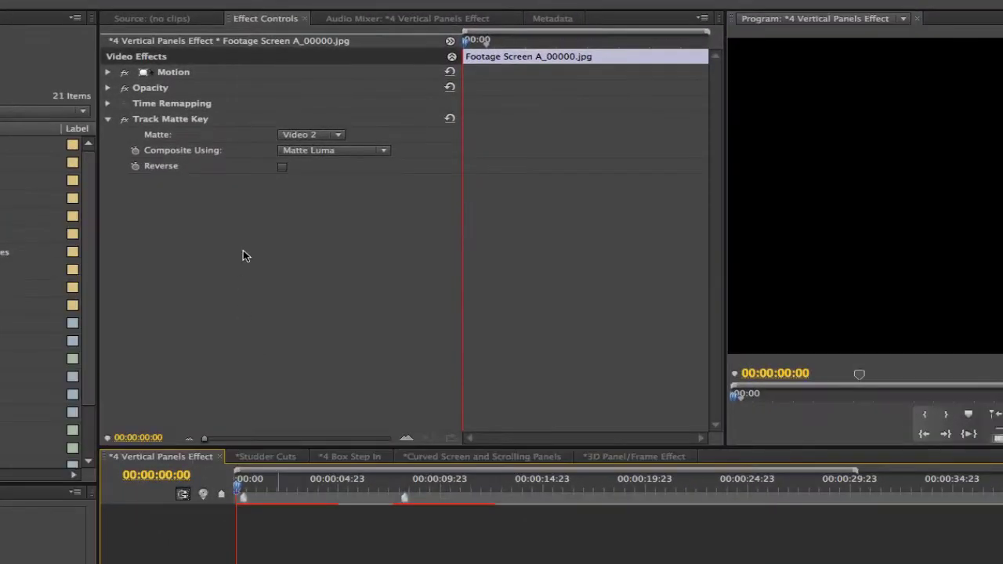
click(286, 21)
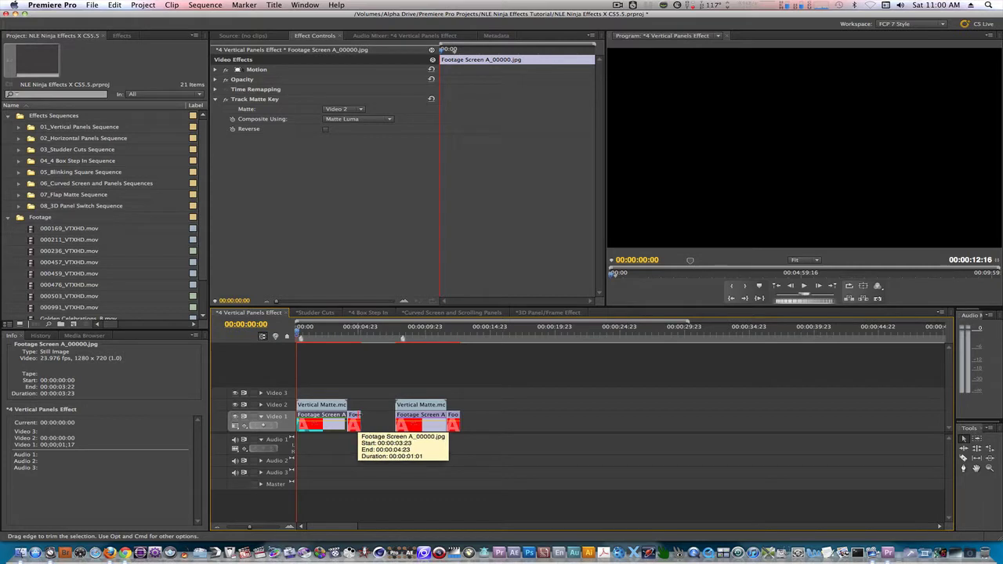
click(317, 382)
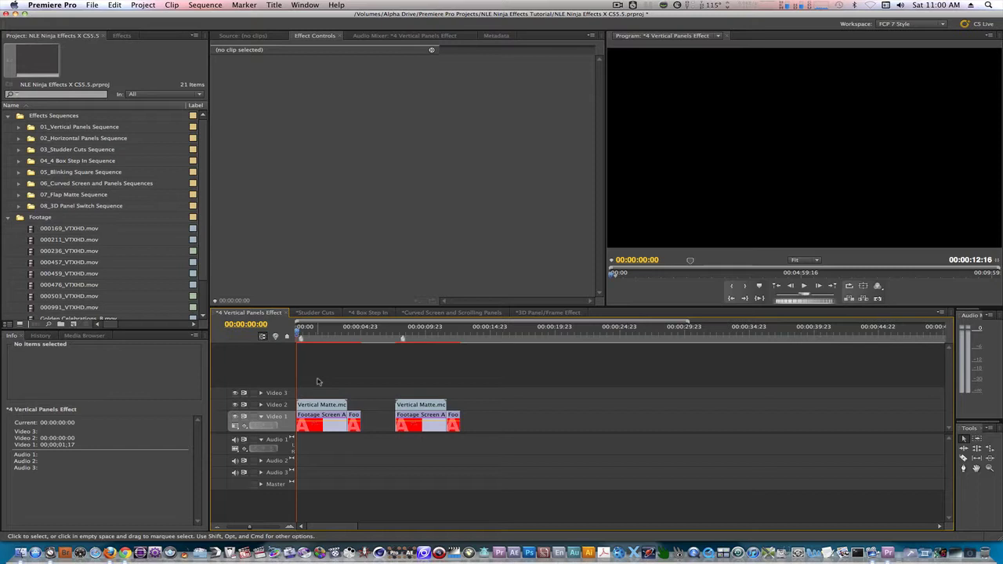
Swap the first Footage Screen A placeholder for 000476_VTXHD.mov, in point 00:00:10:07
double_click(31, 286)
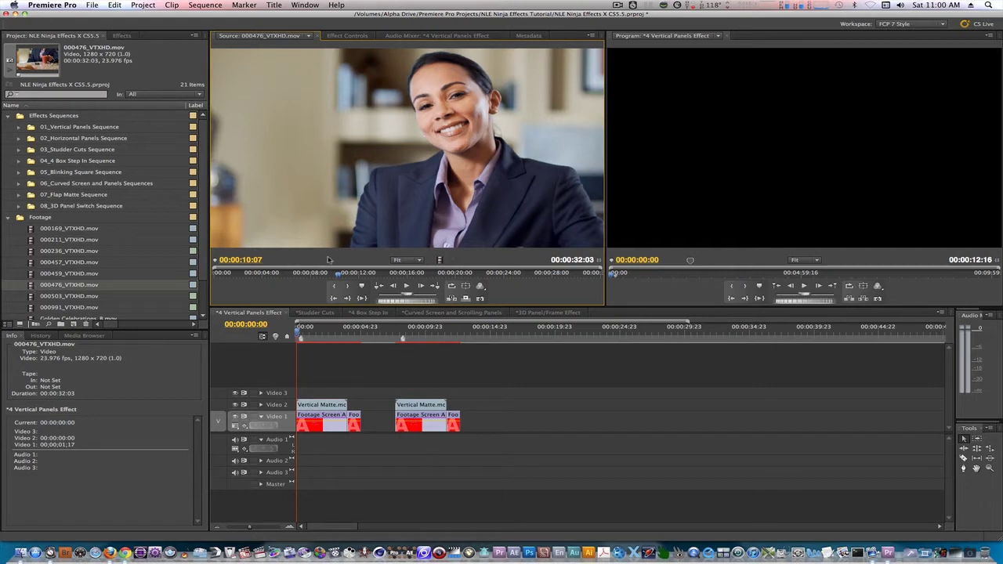
key(i)
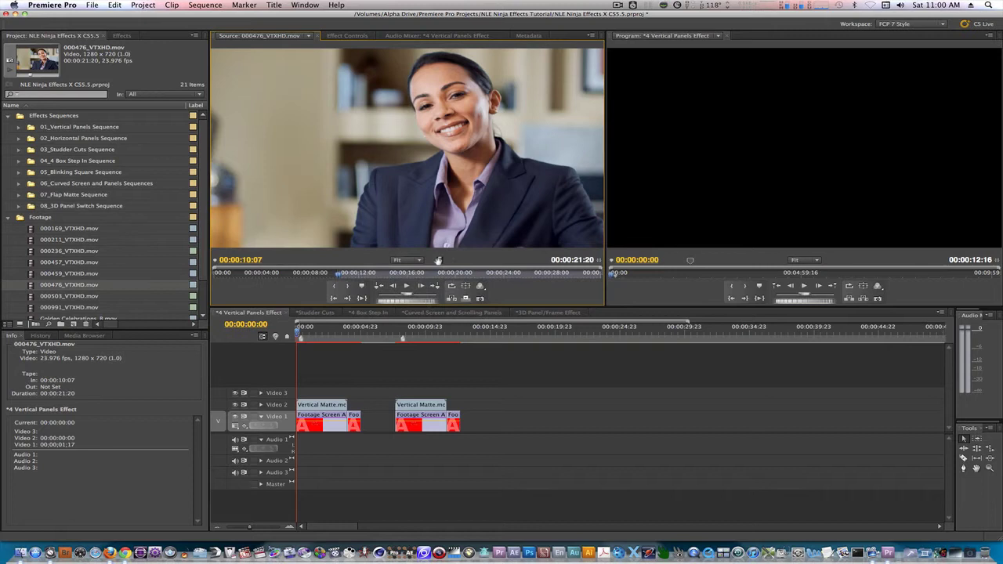
drag(439, 261, 328, 417)
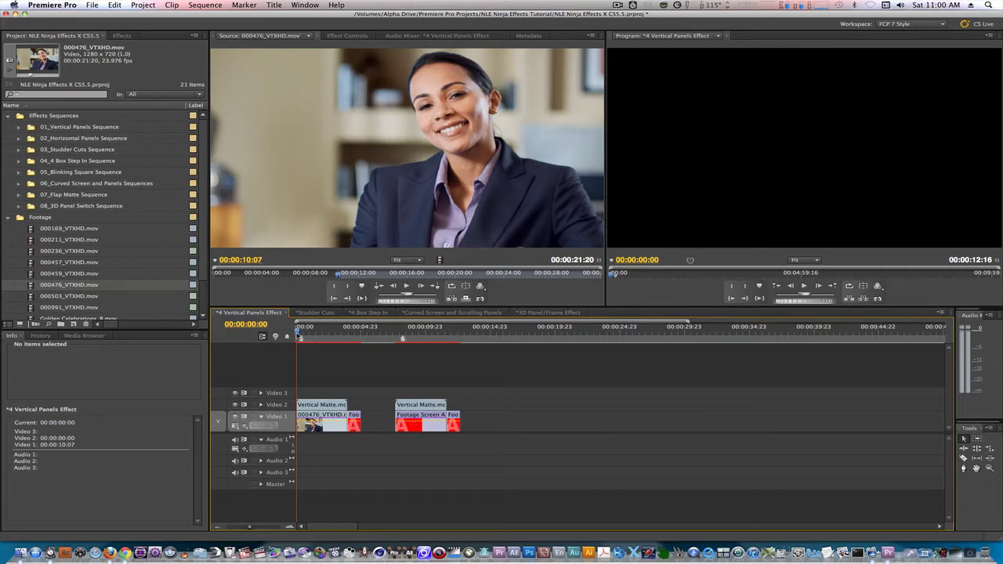
Put 000476_VTXHD.mov on the second placeholder and apply a Frame Hold on its In Point
click(298, 335)
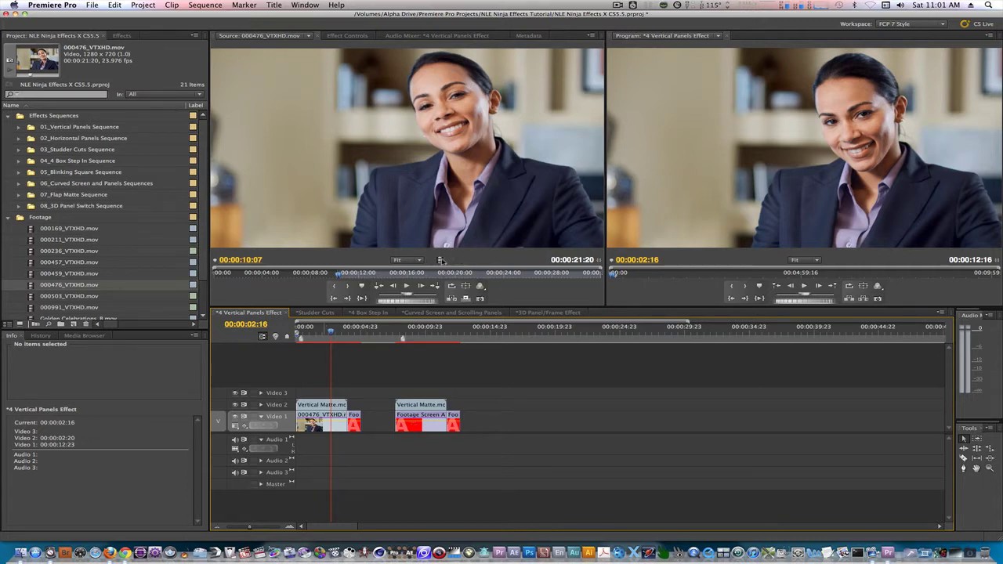
drag(436, 260, 430, 421)
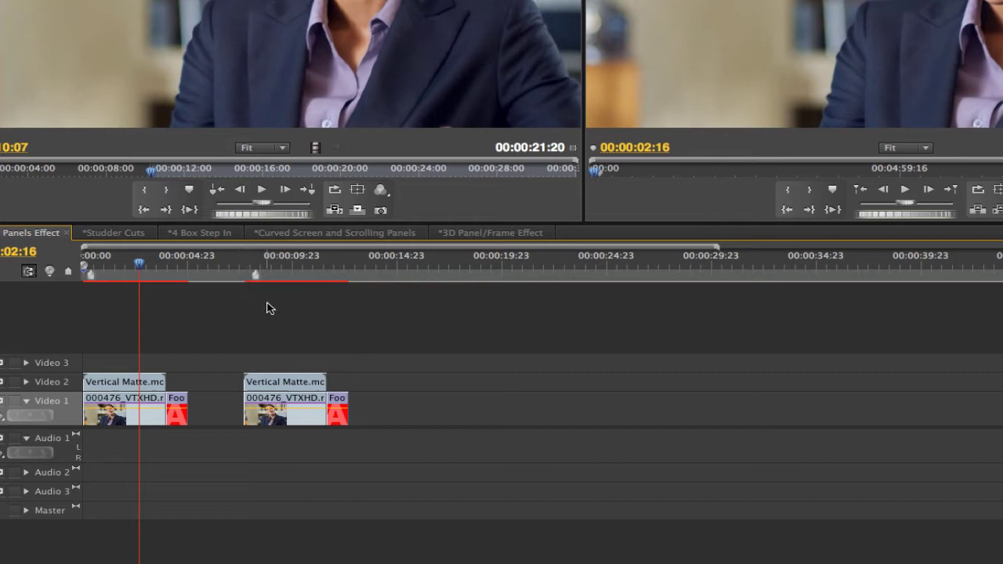
right_click(276, 398)
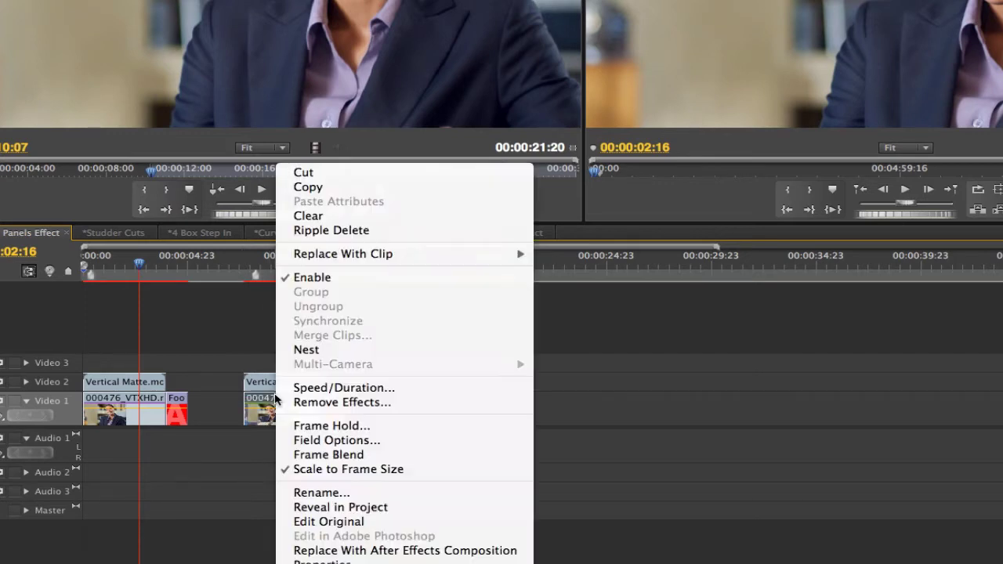
click(321, 427)
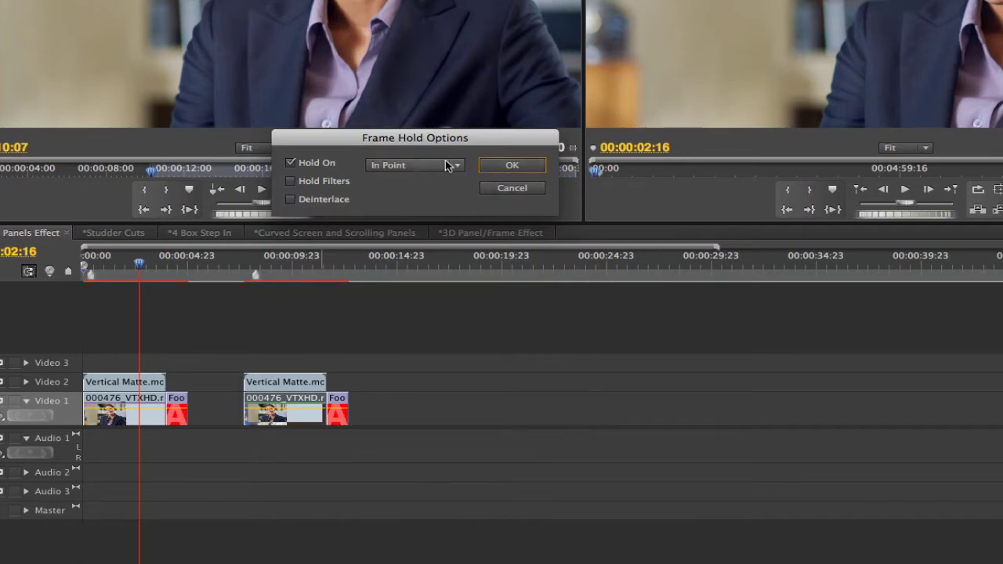
click(508, 166)
drag(332, 271, 289, 271)
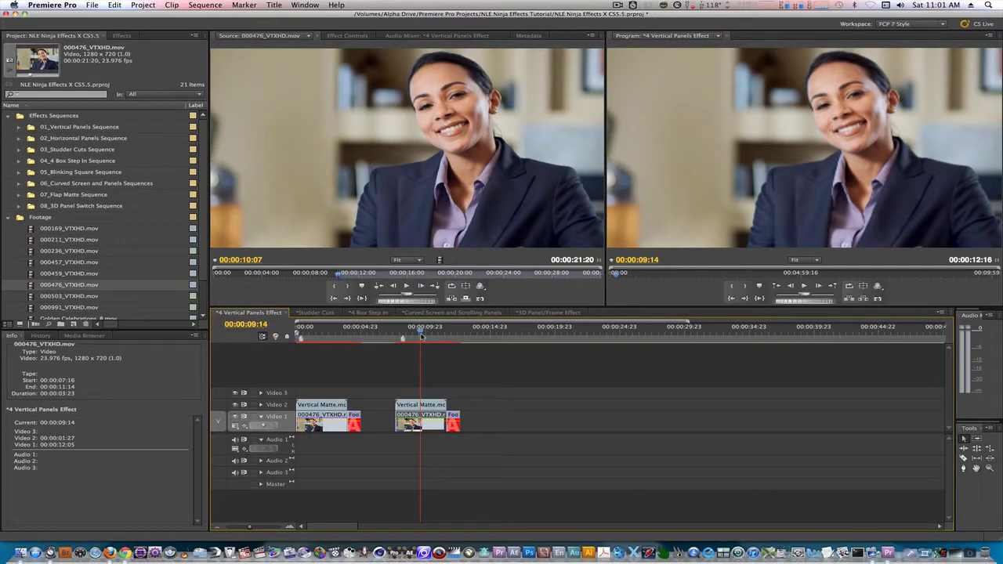
drag(422, 334, 405, 335)
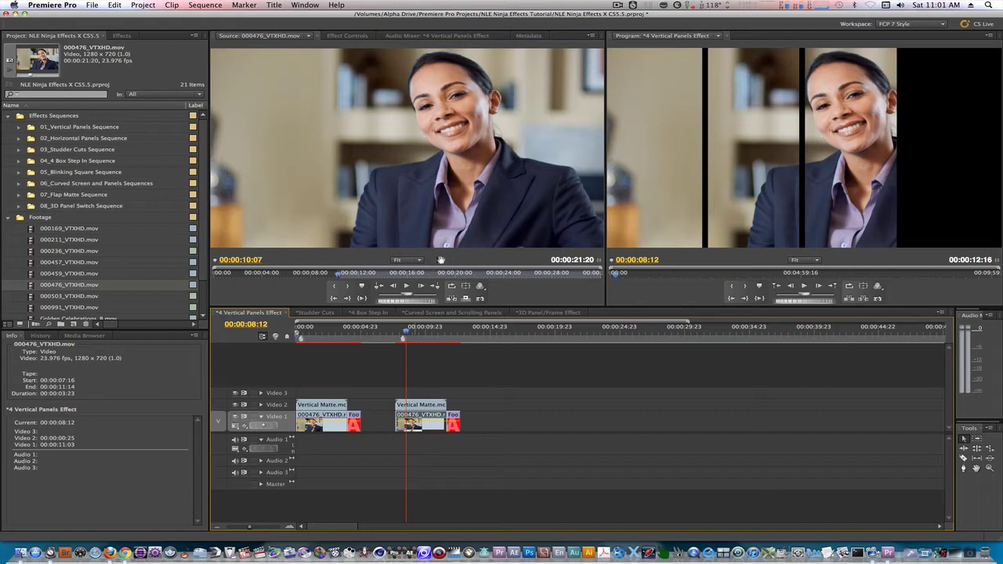
Overwrite the short third placeholder with 000476 video only and extend it to 4:09
drag(439, 260, 454, 419)
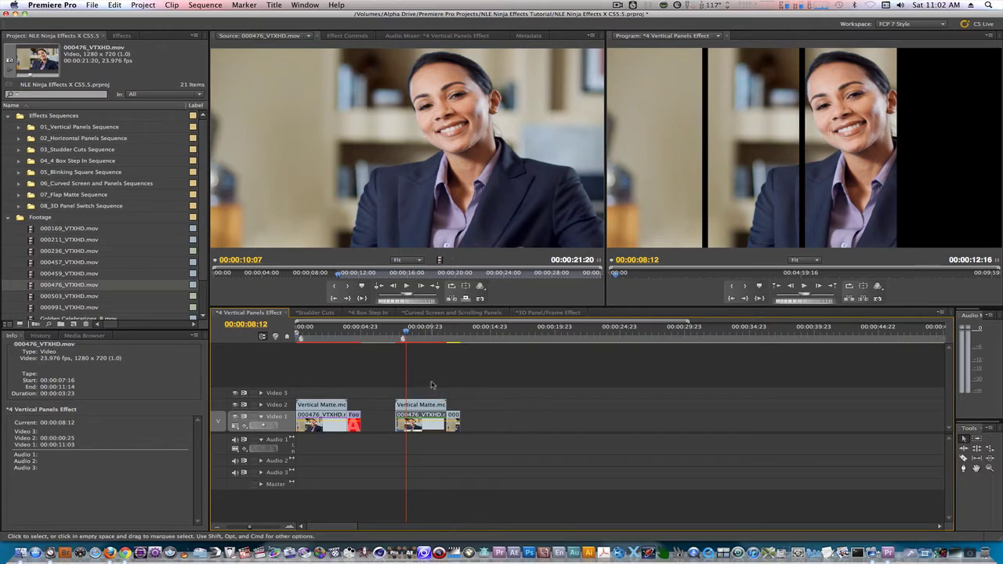
mouse_move(406, 334)
mouse_down()
mouse_move(397, 335)
mouse_move(408, 332)
mouse_up()
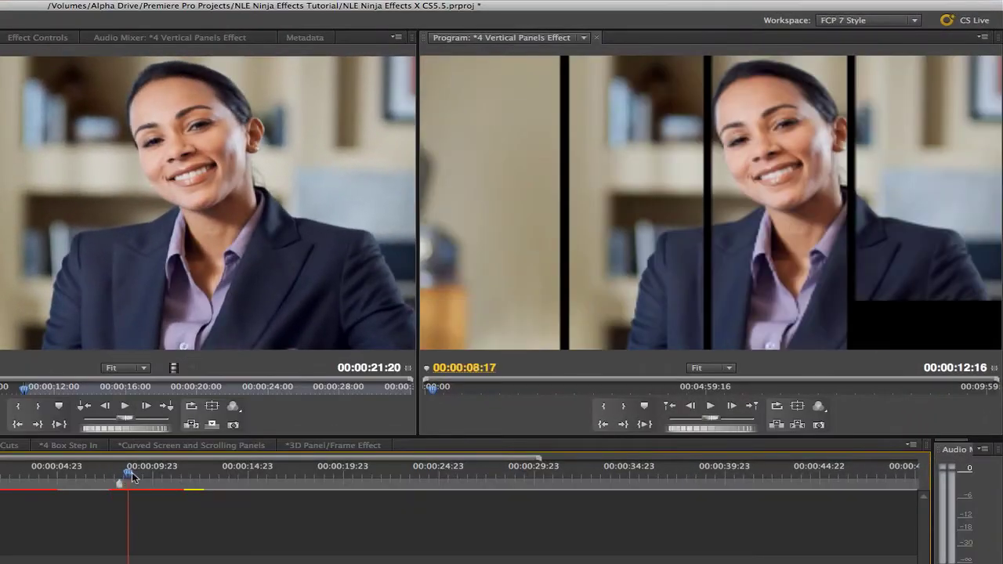
drag(132, 478, 197, 470)
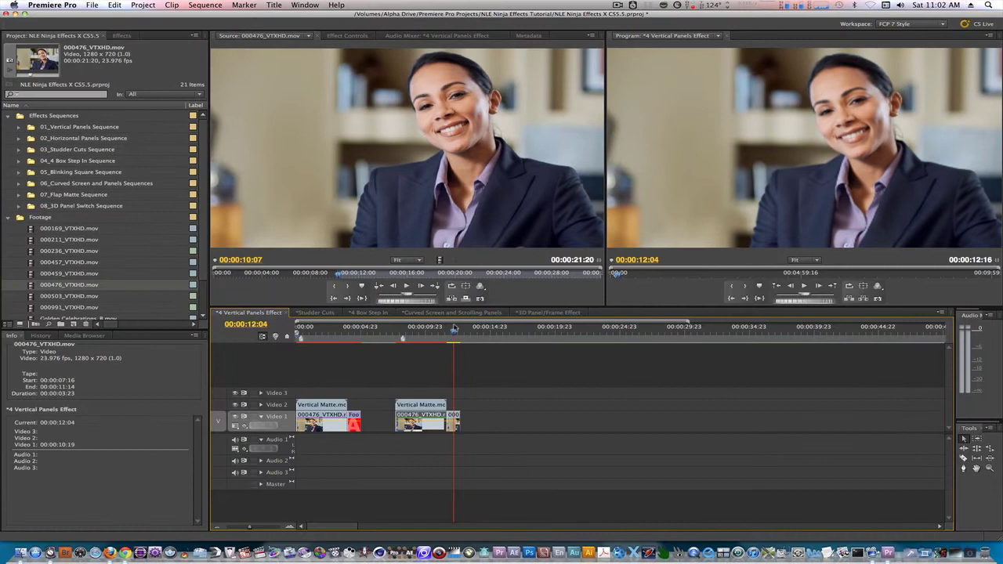
drag(454, 329, 456, 328)
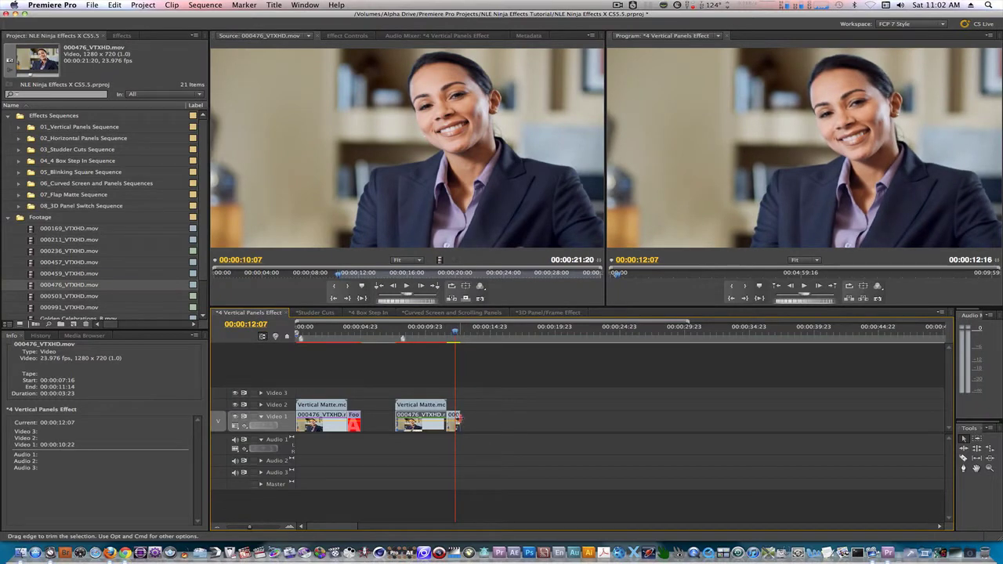
drag(458, 421, 502, 422)
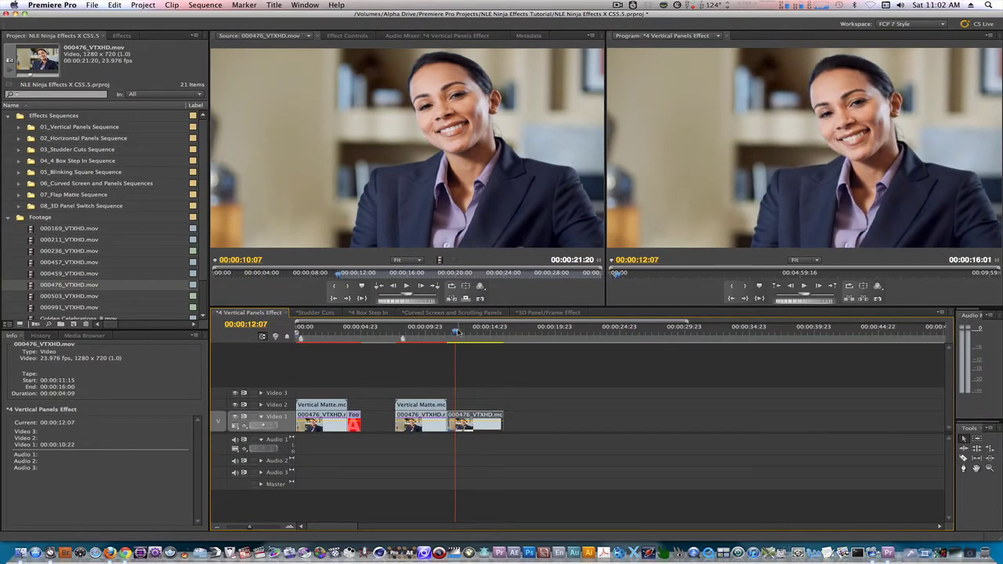
drag(457, 332, 483, 332)
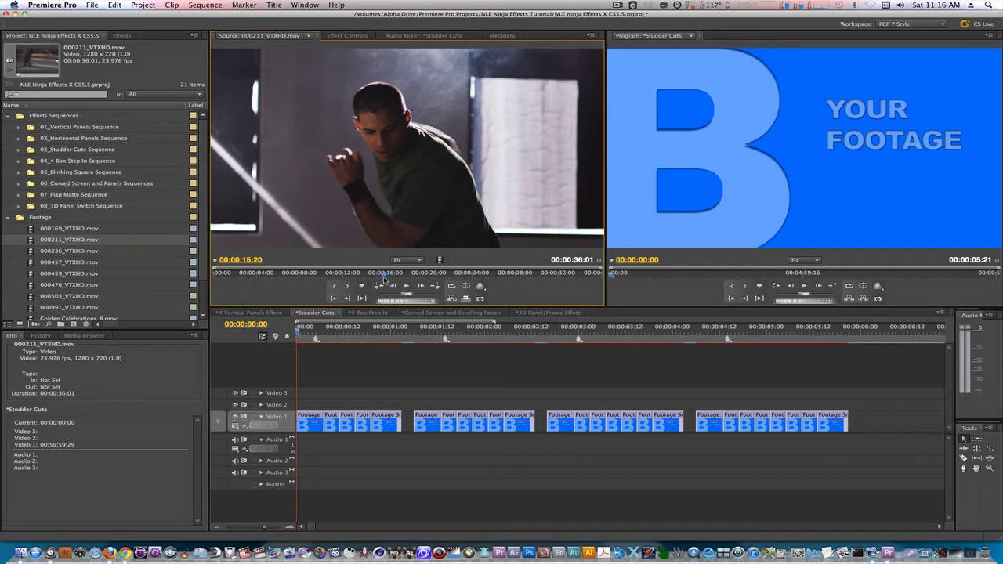
Mark 000211_VTXHD.mov from 00:00:15:20 to 00:00:16:02 and drop it on the first Video 1 placeholder
text(i)
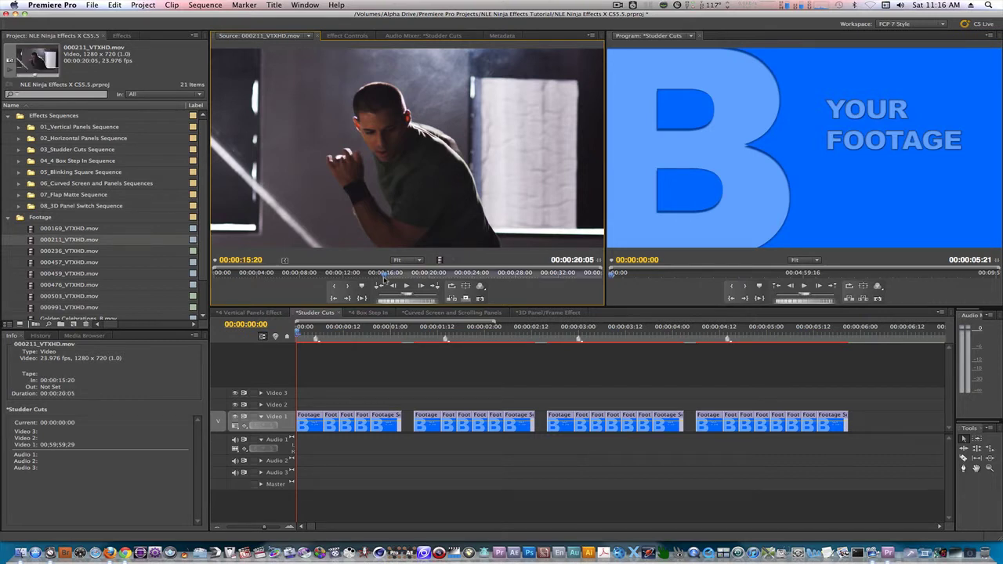
text(+6)
key(Return)
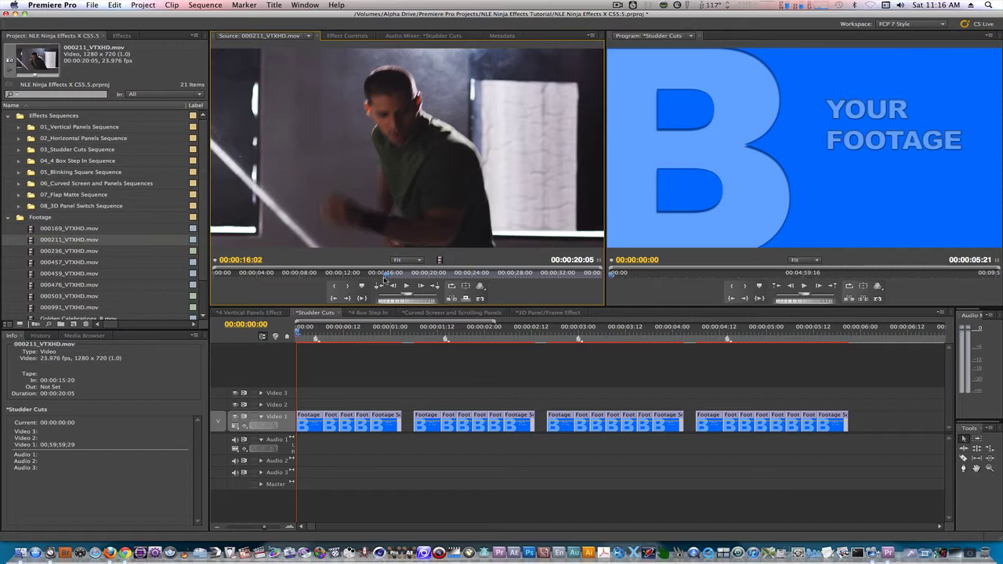
key(o)
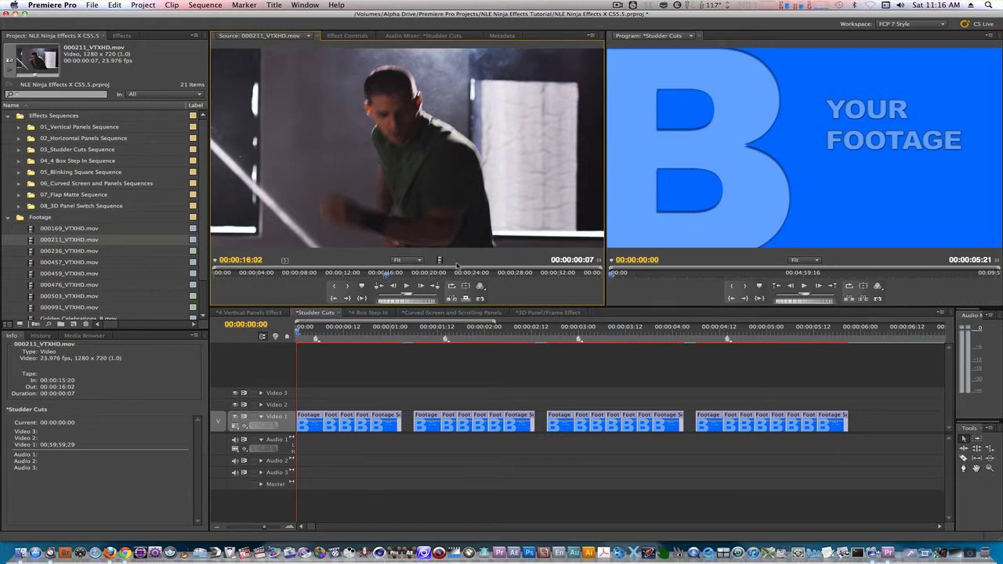
drag(441, 262, 308, 424)
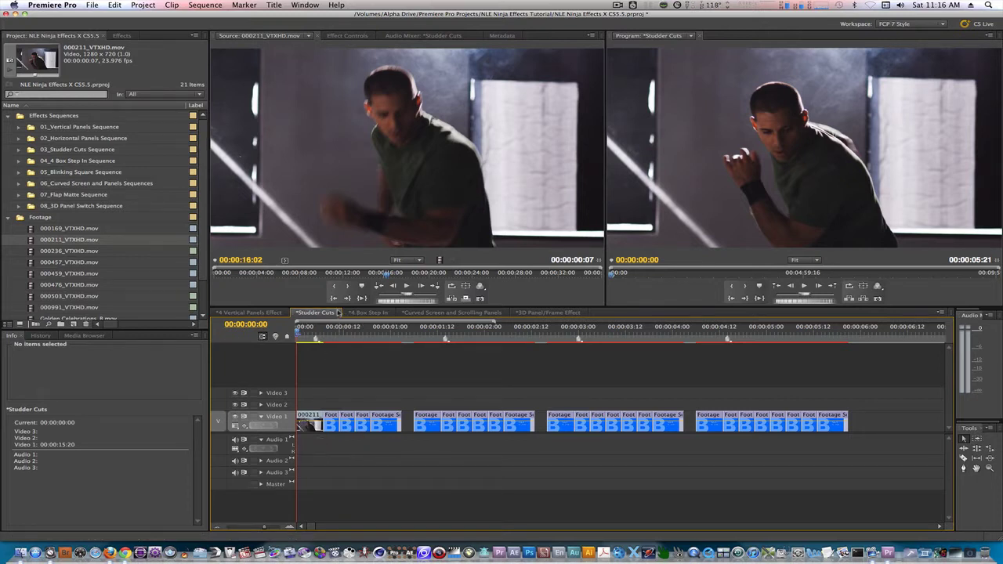
Mark a four-frame 000211_VTXHD.mov range and drop it over the next three placeholders
click(363, 221)
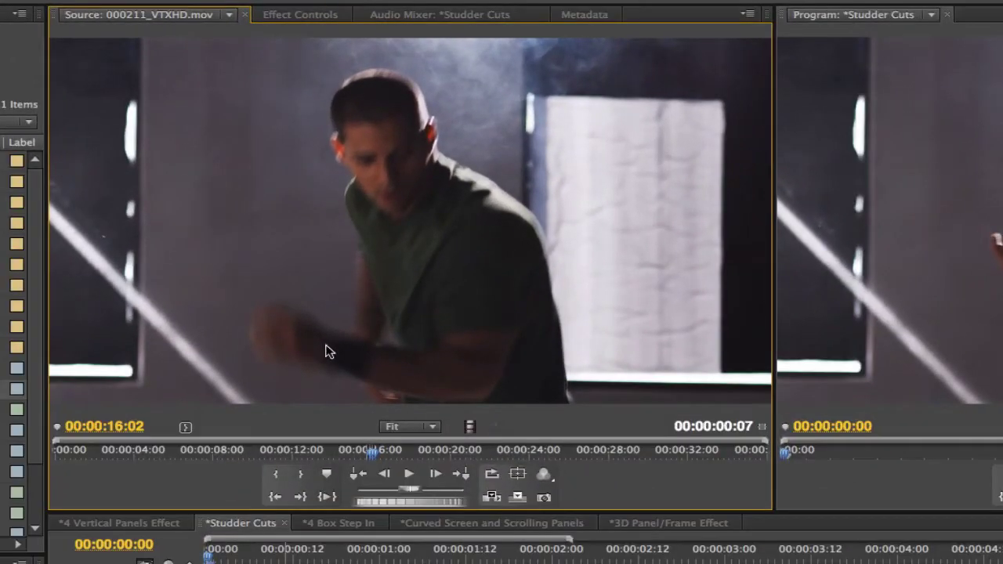
text(-)
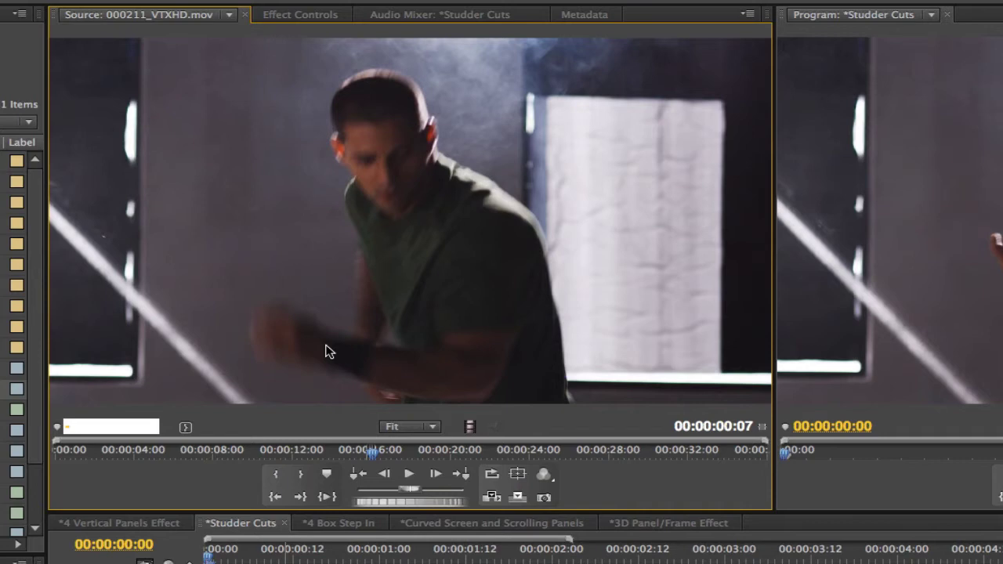
text(11)
key(Return)
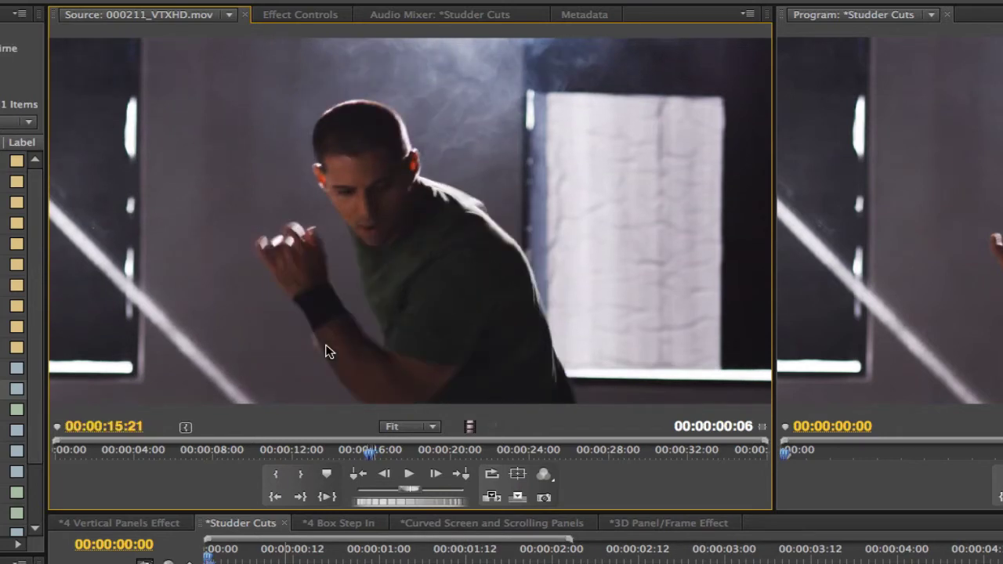
key(Right)
key(Right)
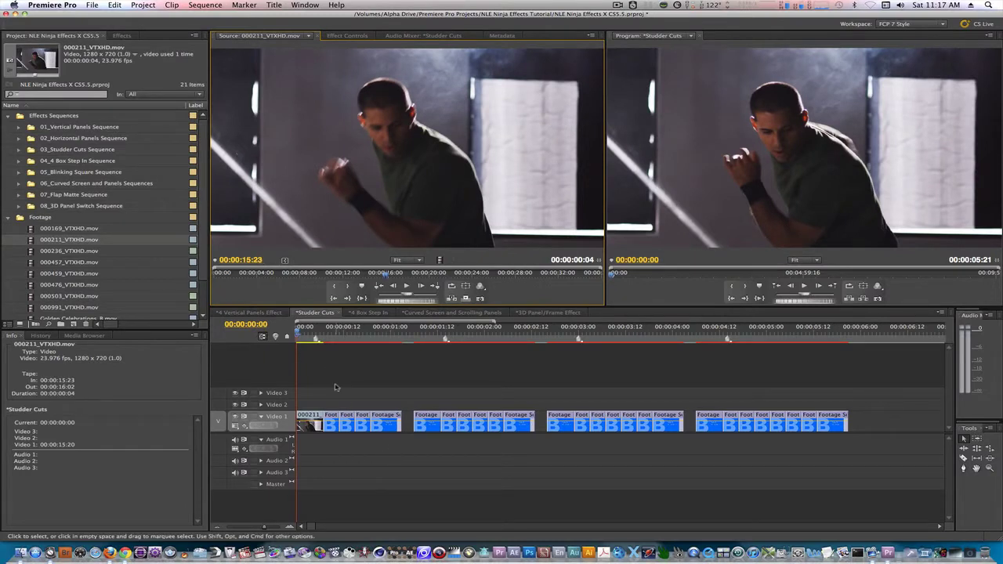
drag(330, 391, 361, 427)
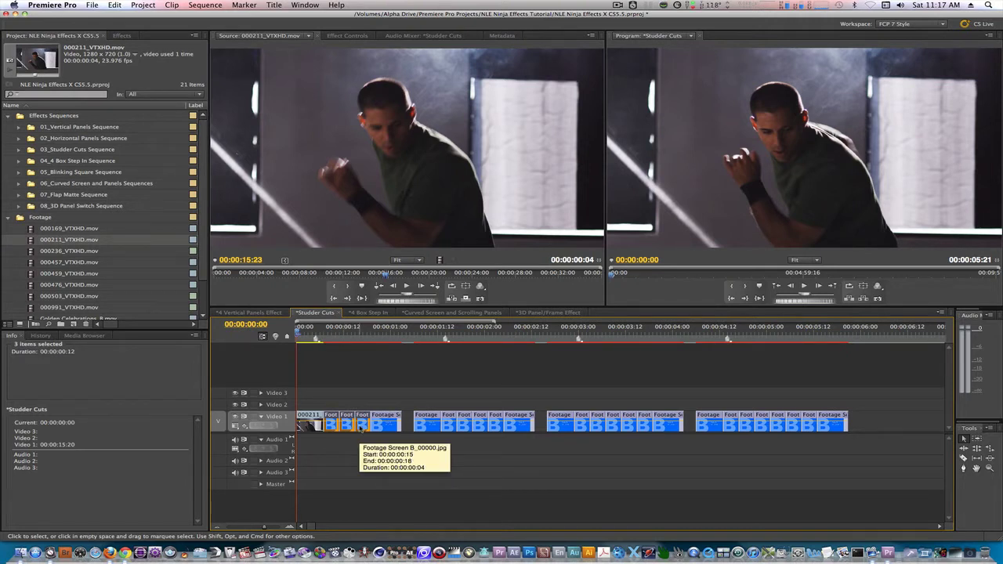
click(437, 260)
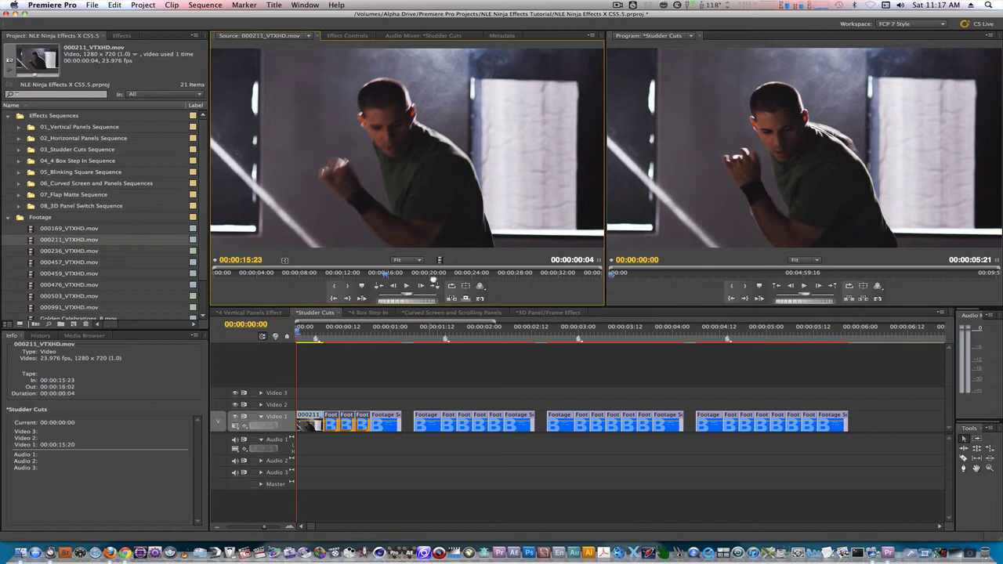
drag(434, 279, 337, 423)
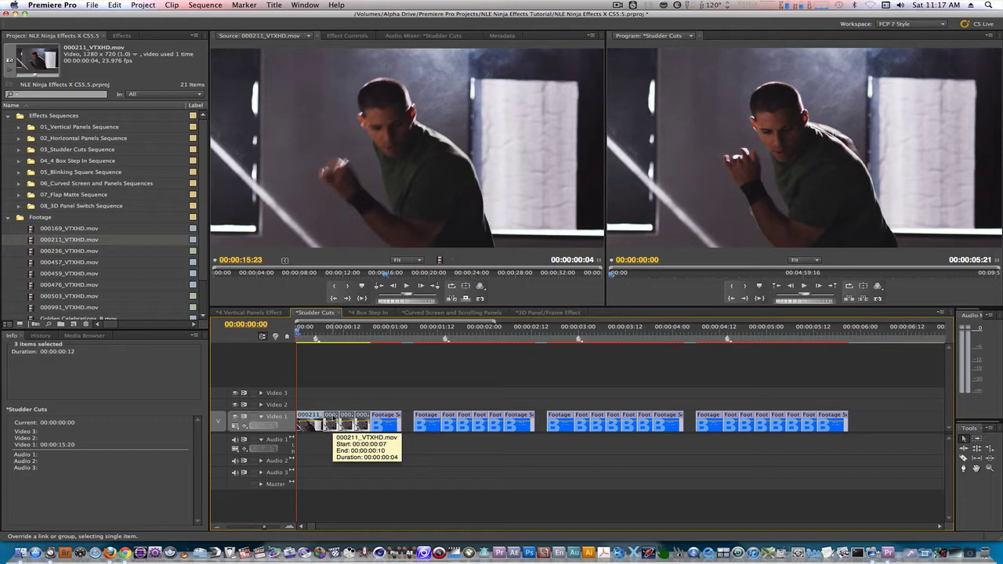
Fill the next placeholders with 000211 video from 00:00:16:02 and set the sequence Out at 00:00:01:03
click(408, 171)
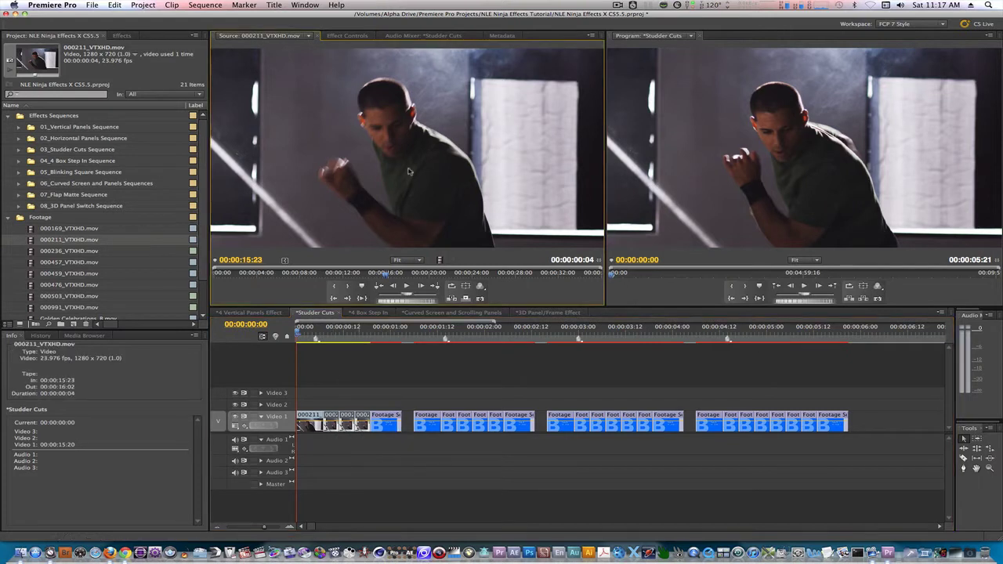
key(space)
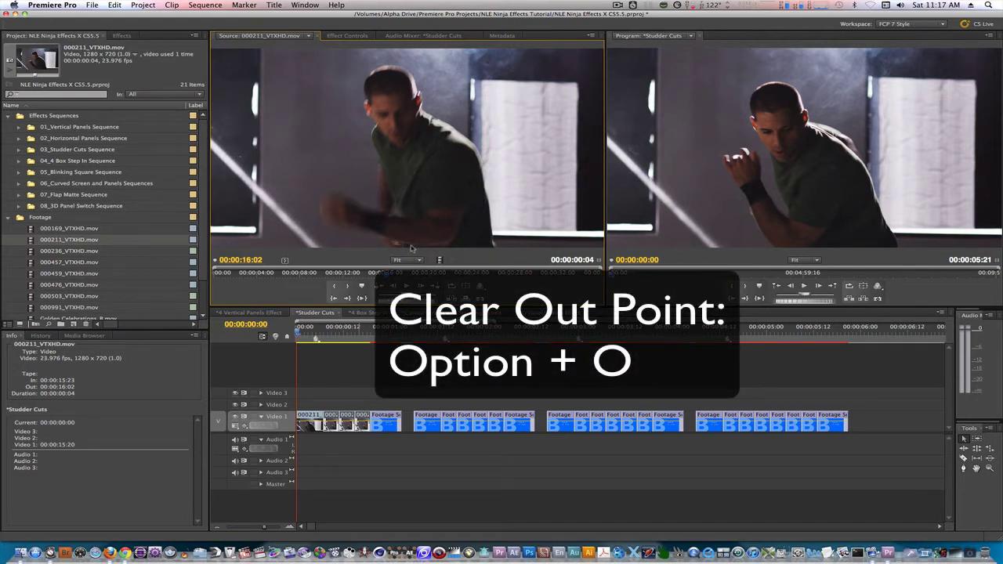
key(alt+o)
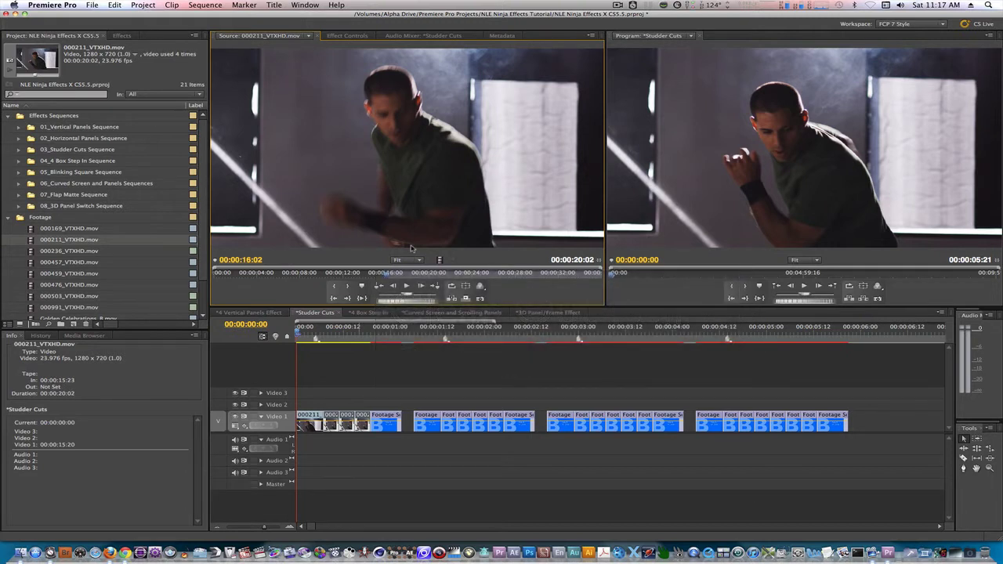
key(i)
drag(440, 260, 392, 423)
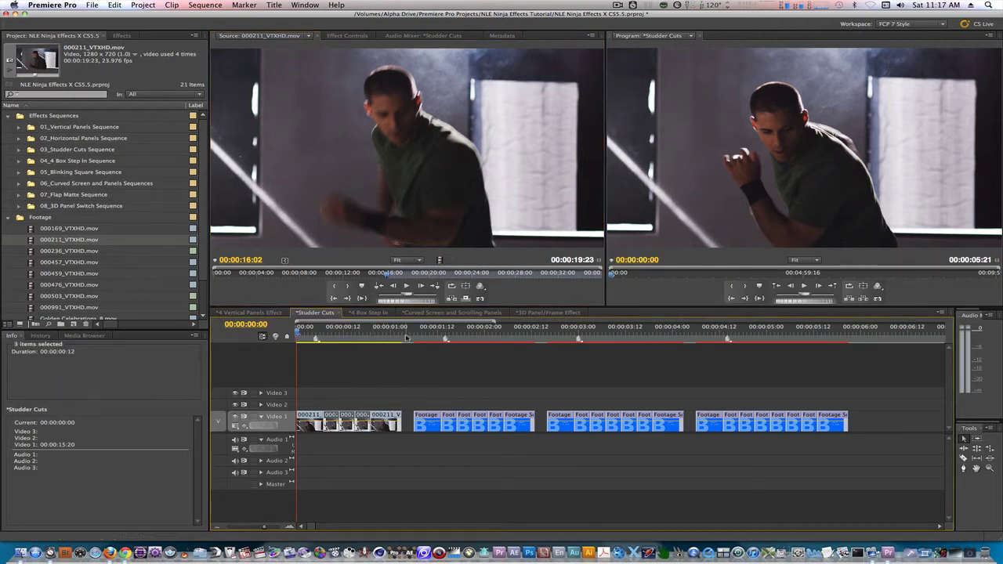
drag(406, 337, 399, 336)
key(o)
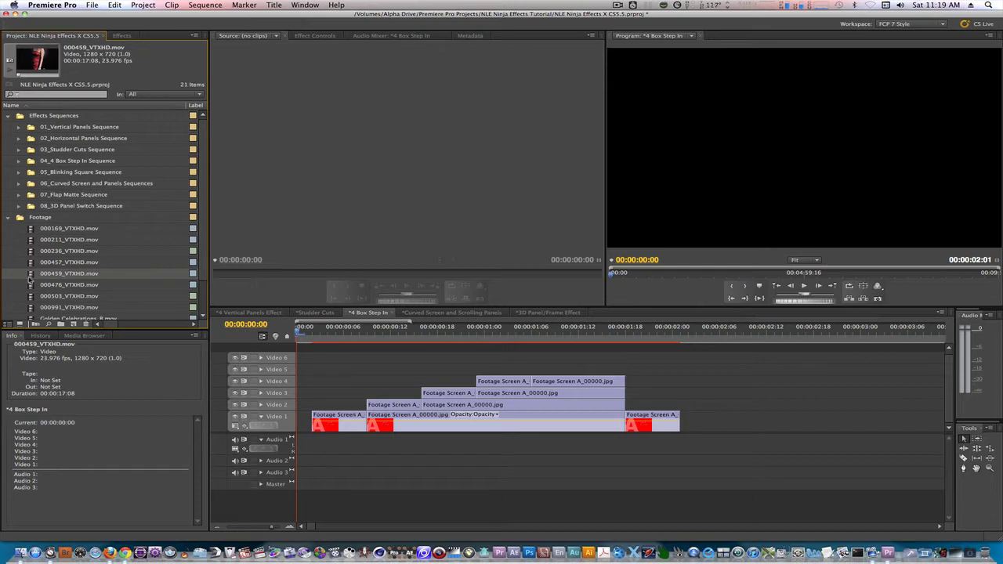
Load 000459_VTXHD.mov from the Project panel into the Source monitor
double_click(31, 279)
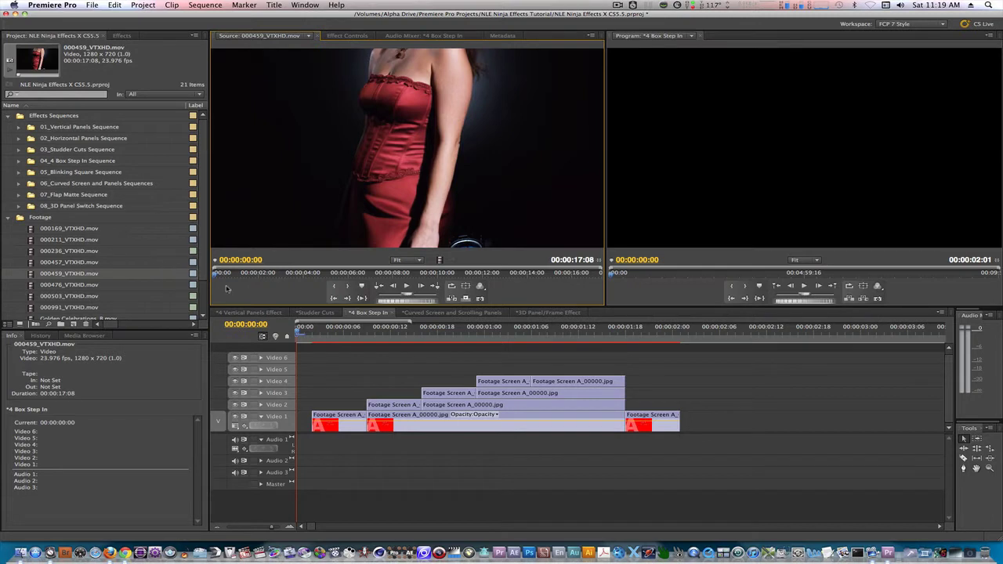
Scrub 000459_VTXHD.mov to about 00:00:06:15 and mark the In point
click(284, 273)
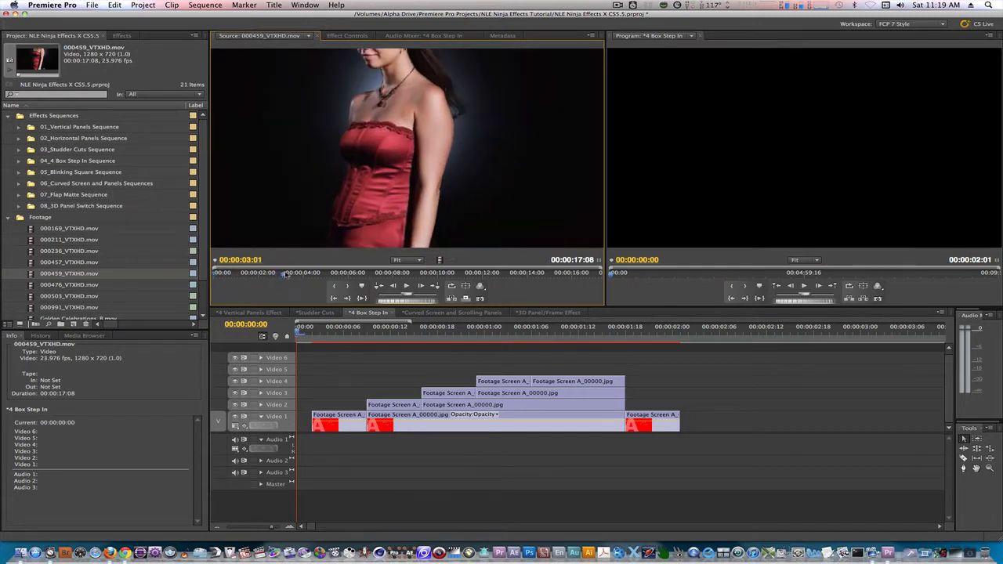
drag(285, 273, 363, 272)
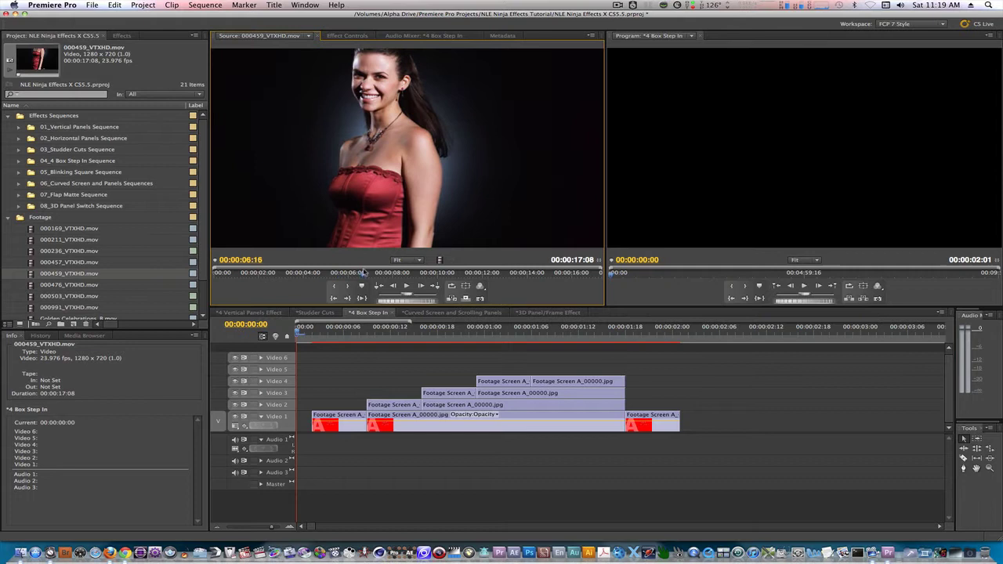
key(i)
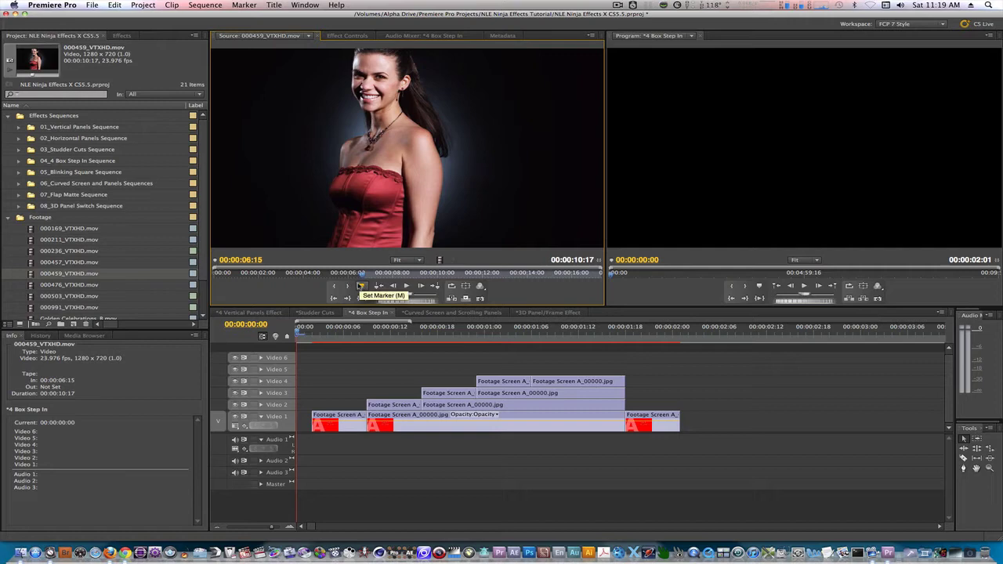
Set the Out point at 00:00:06:21 for a seven-frame range and add a marker
click(360, 287)
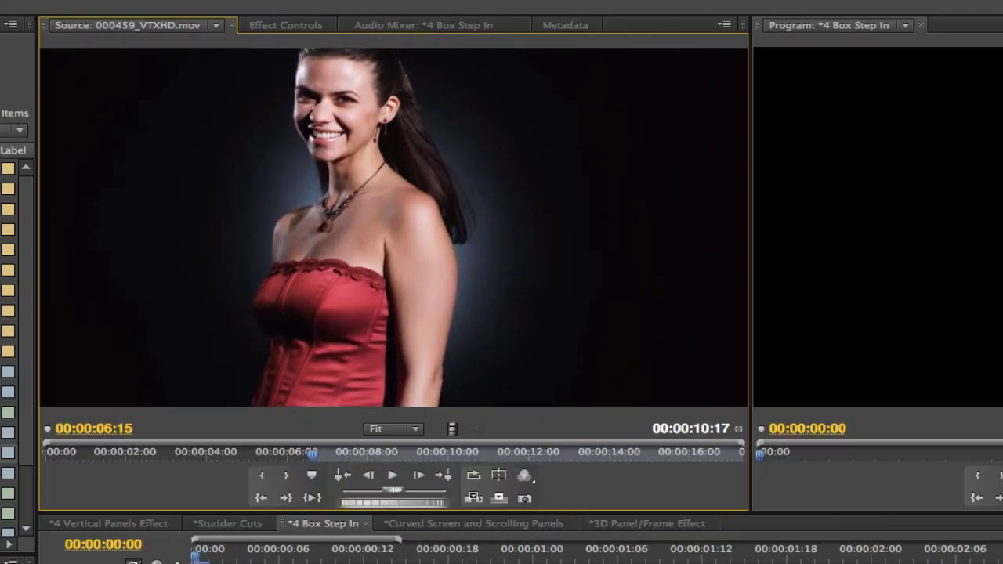
click(157, 355)
key(BackSpace)
text(+.)
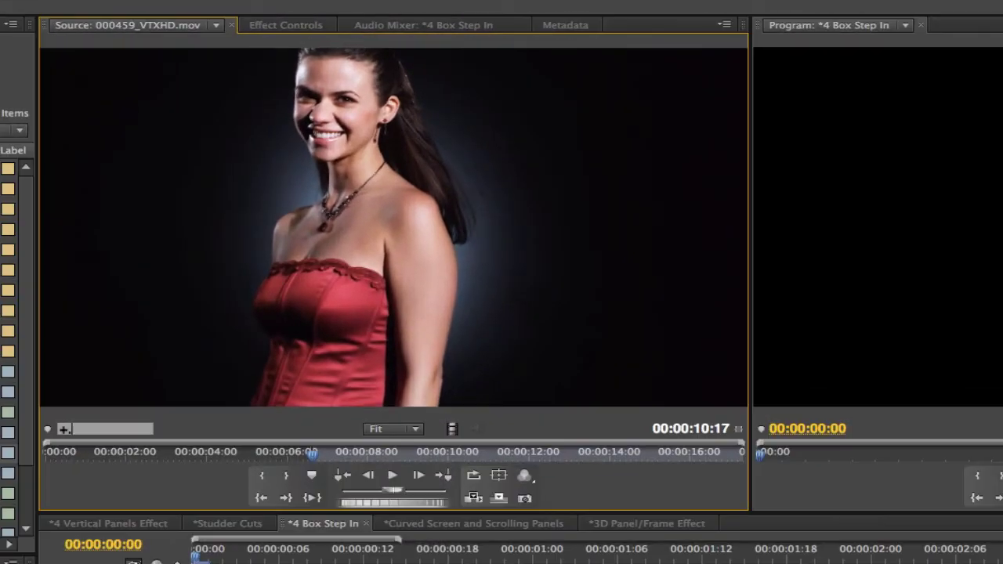
text(5)
key(Return)
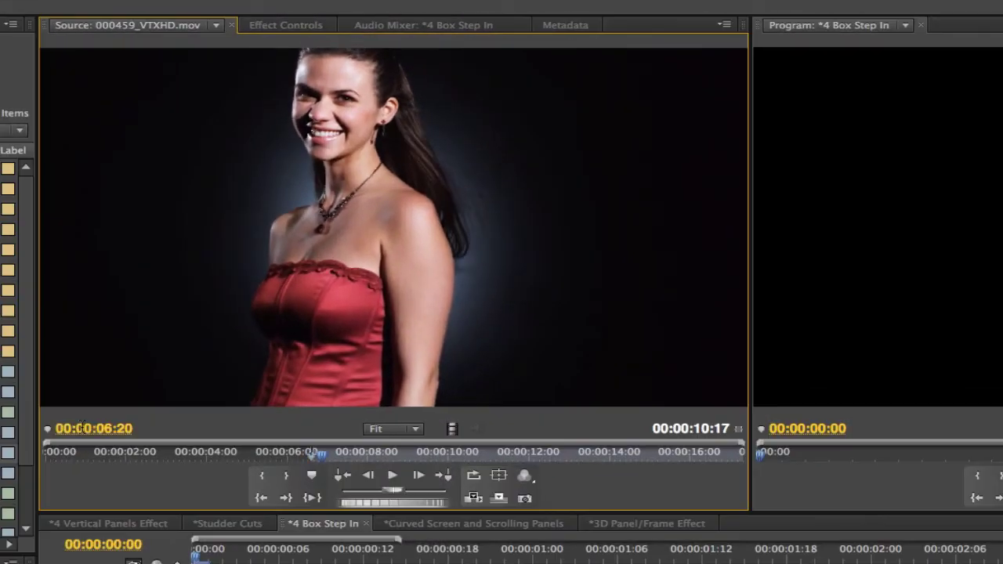
key(o)
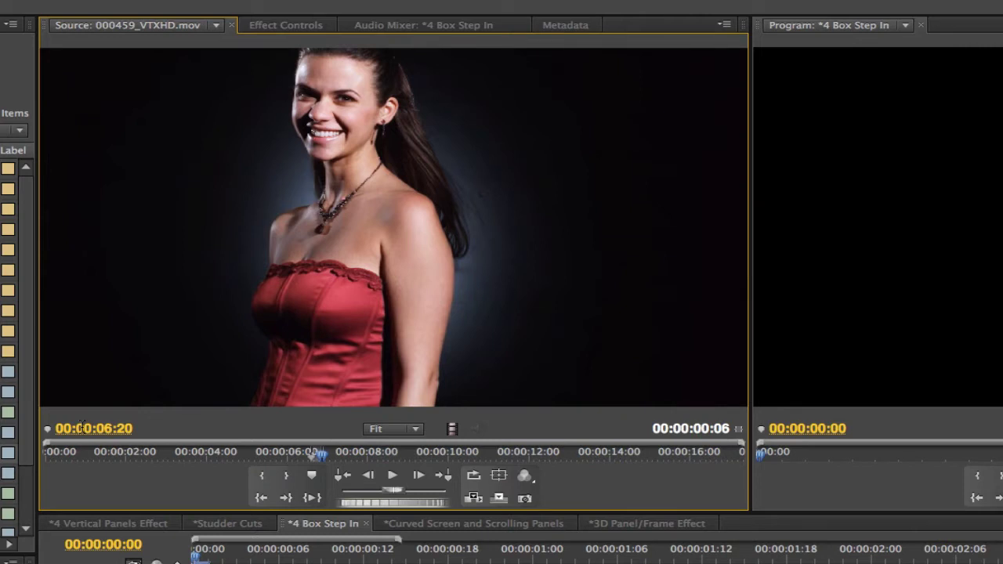
key(Right)
key(o)
key(Right)
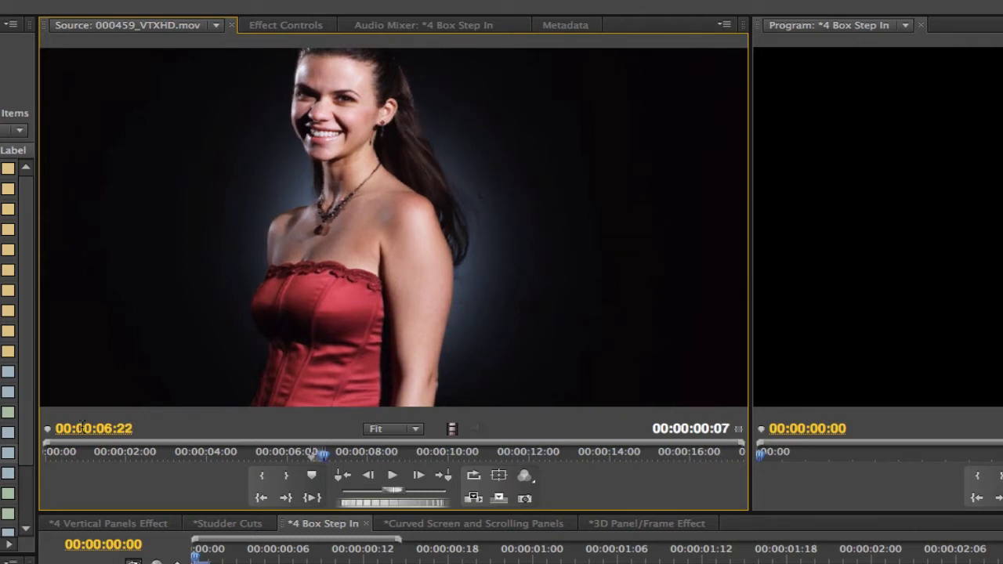
key(Left)
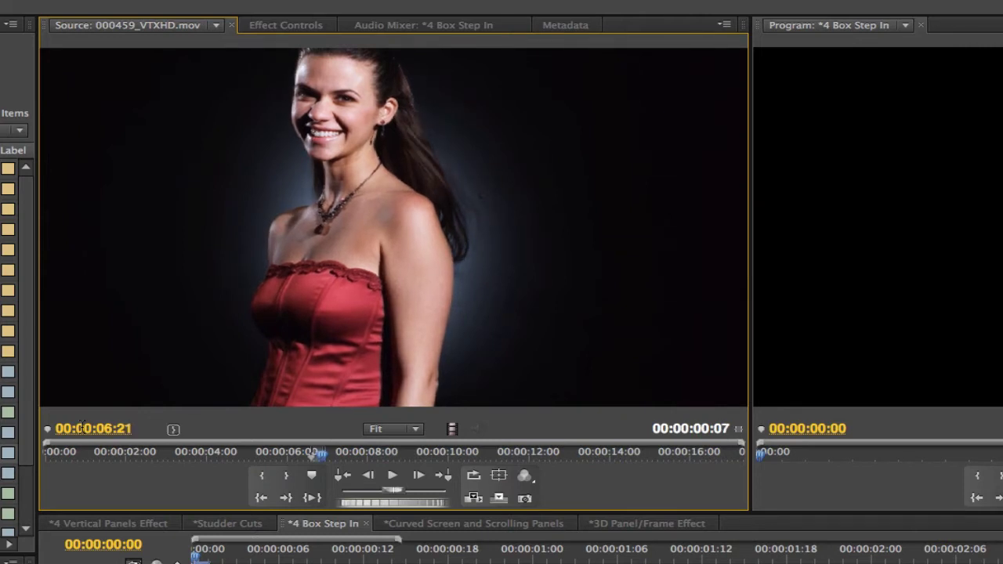
click(313, 474)
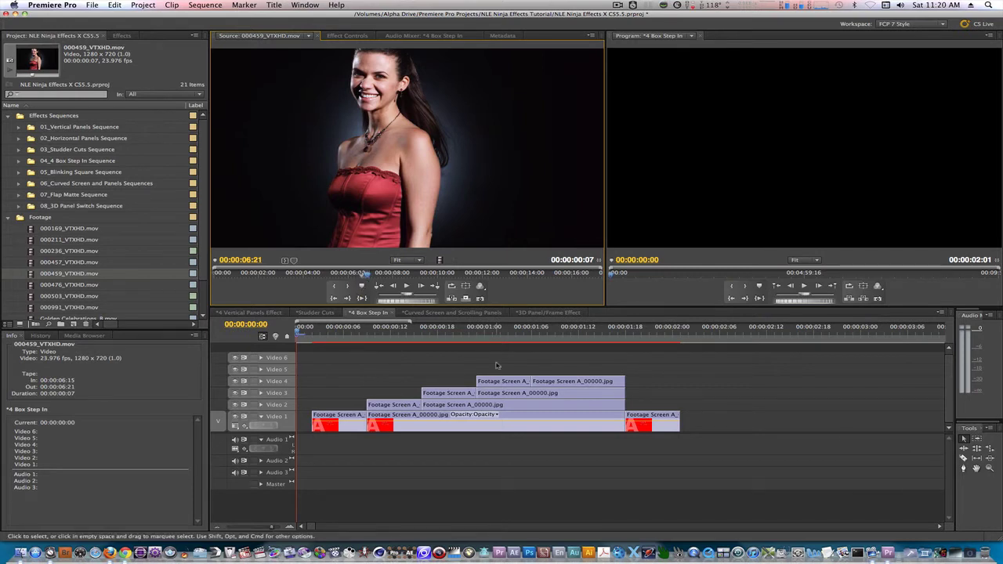
Select the first clips on Video 1–4 and overwrite them with the marked 000459 video only
click(501, 381)
shift+click(454, 394)
shift+click(396, 405)
shift+click(341, 420)
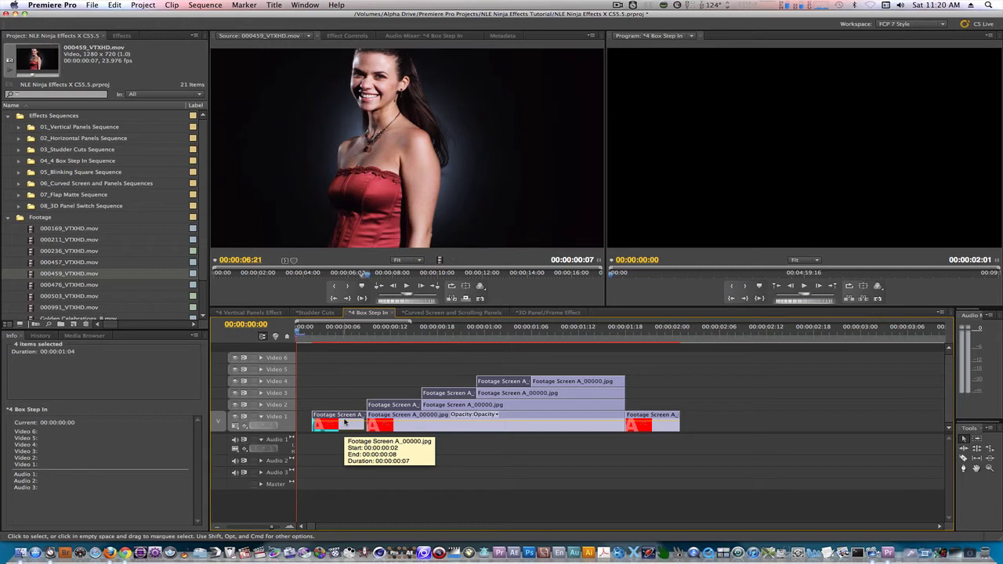
click(439, 261)
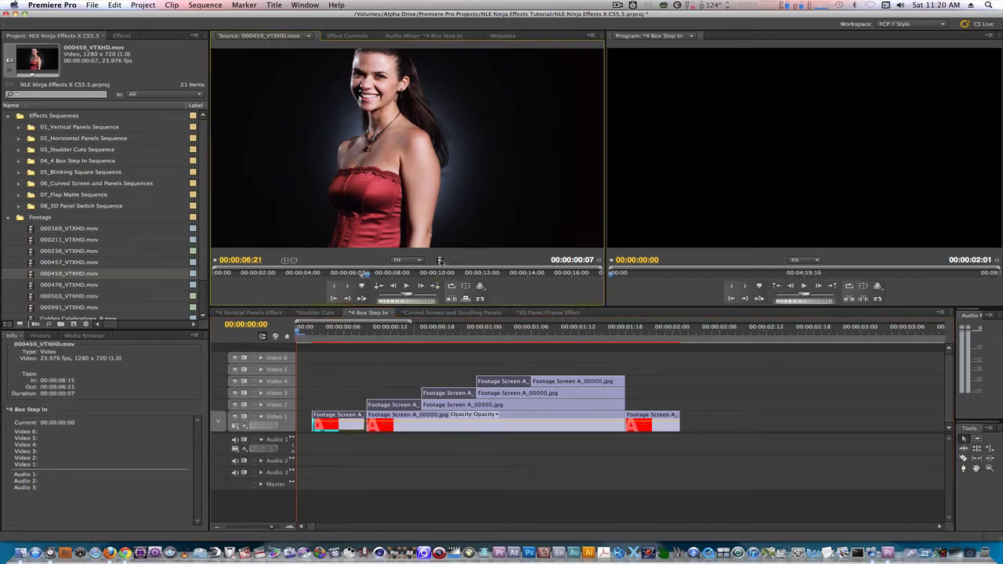
drag(439, 260, 341, 420)
drag(318, 335, 340, 340)
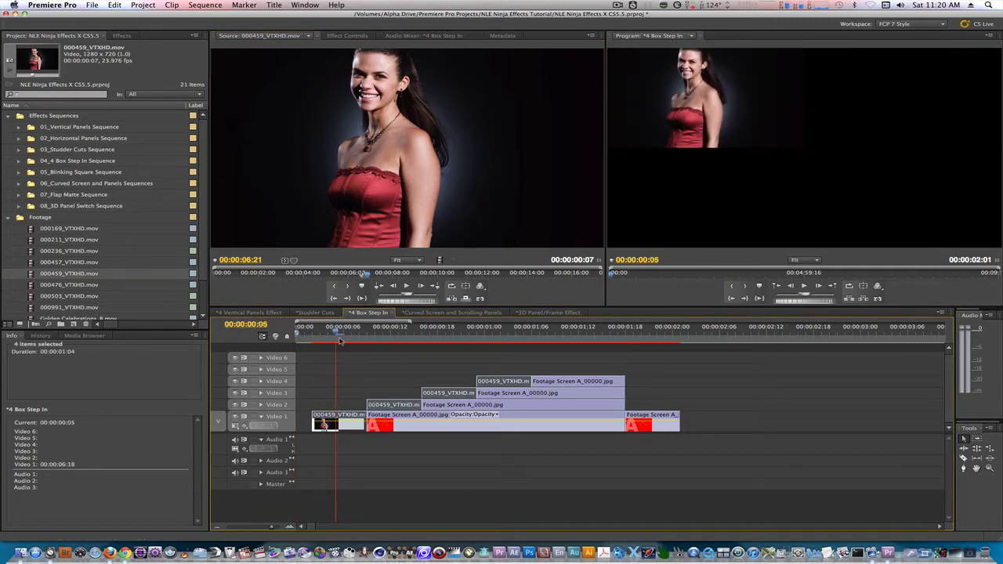
click(369, 179)
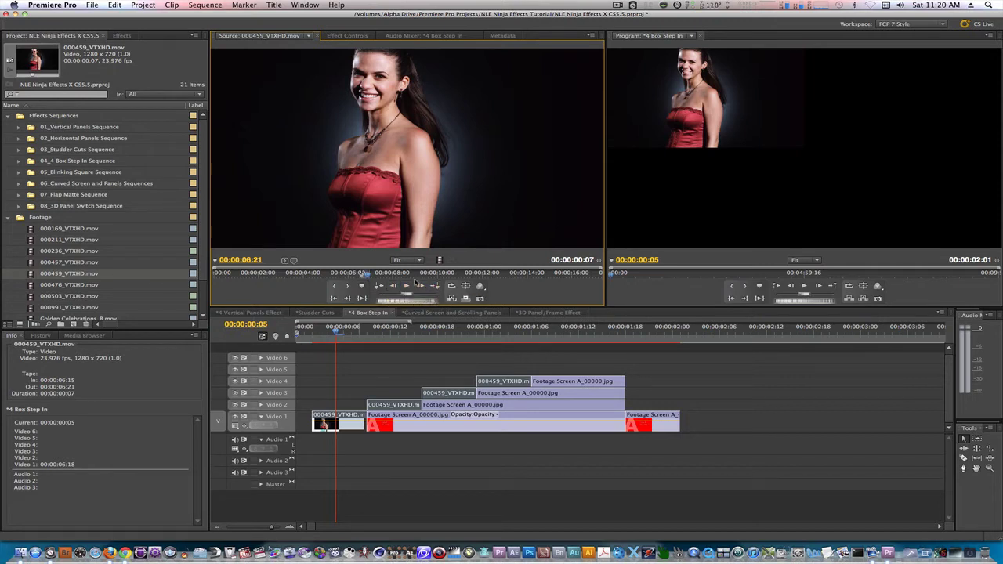
Set the In at 00:00:06:21 and drop one 000459 frame onto the second clips of Video 1–4
key(i)
click(576, 381)
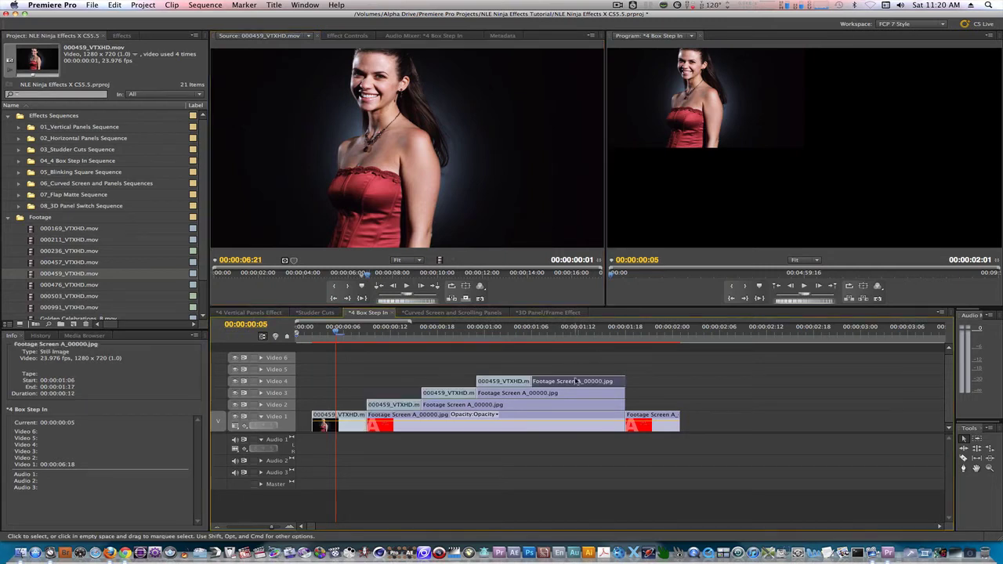
shift+click(553, 396)
shift+click(534, 406)
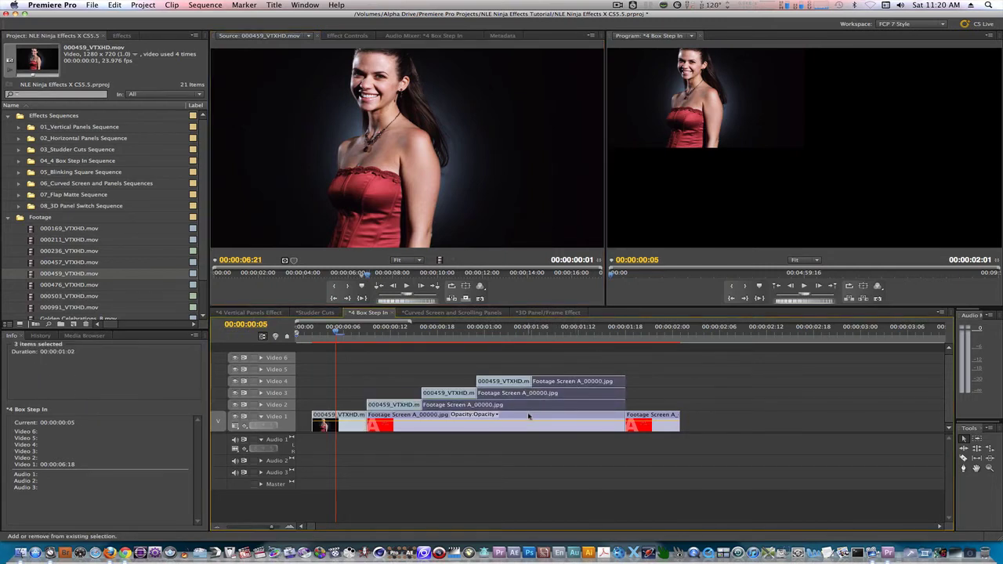
shift+click(529, 420)
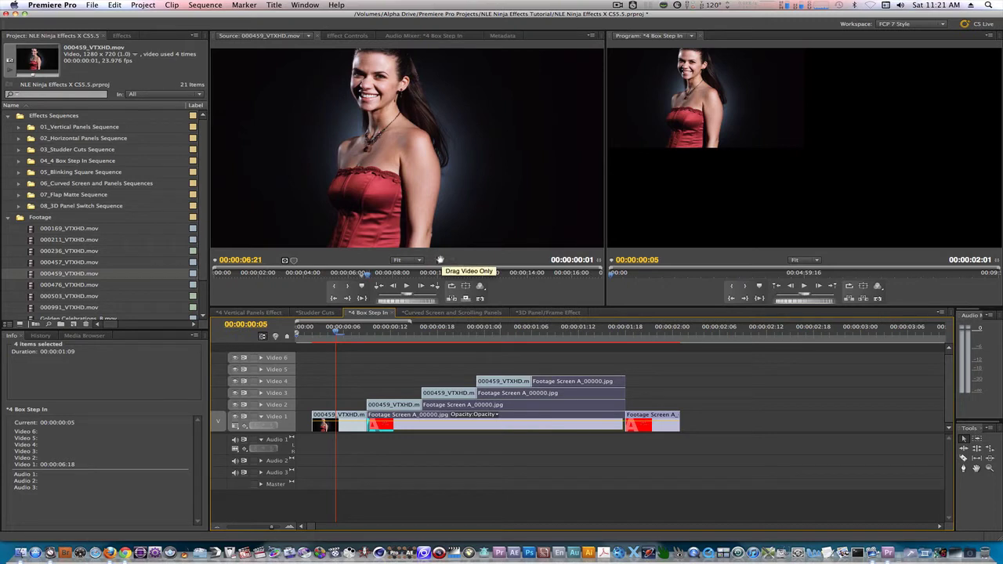
drag(440, 260, 551, 383)
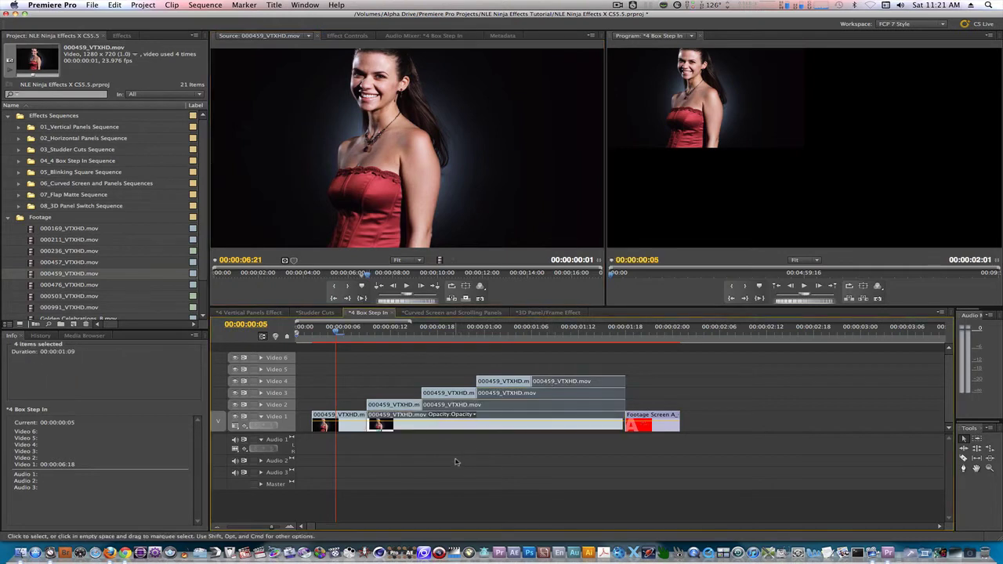
Apply an In Point frame hold to the first two 000459_VTXHD clips
click(427, 443)
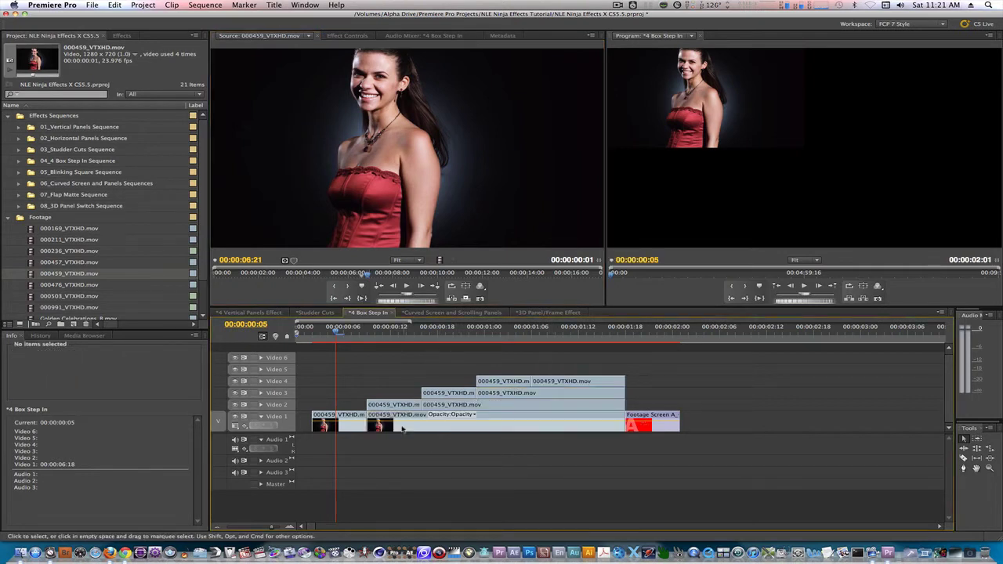
right_click(390, 417)
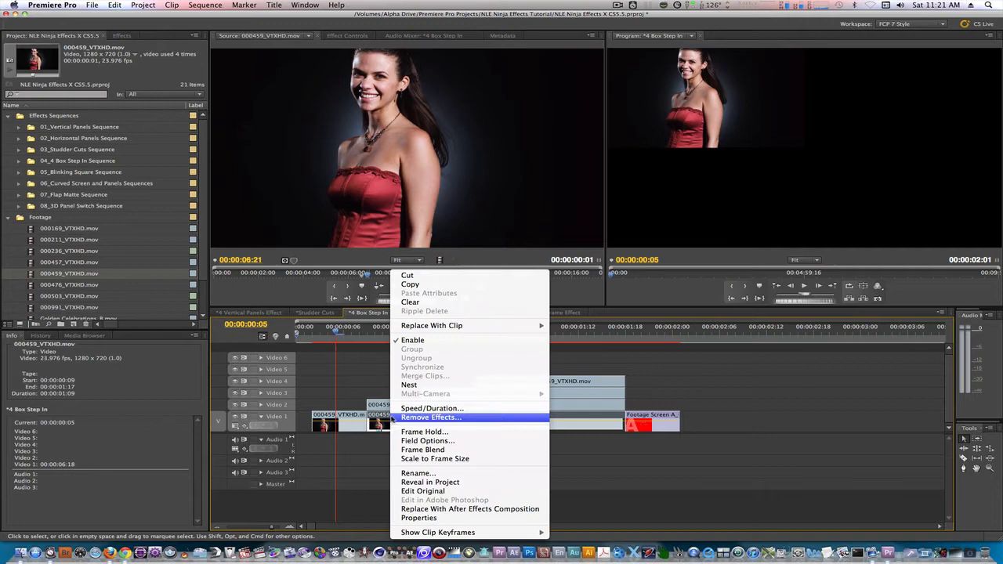
click(415, 432)
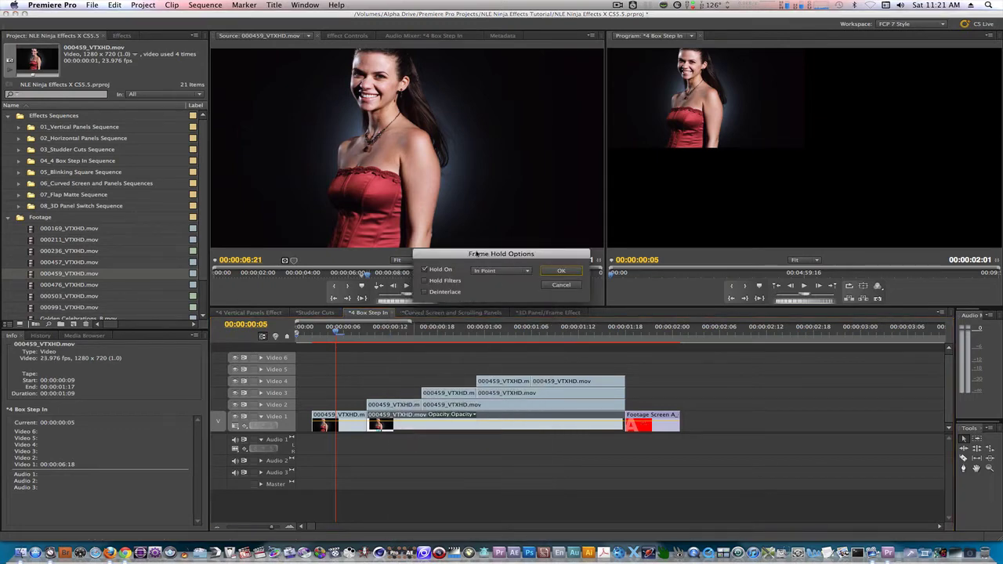
click(558, 270)
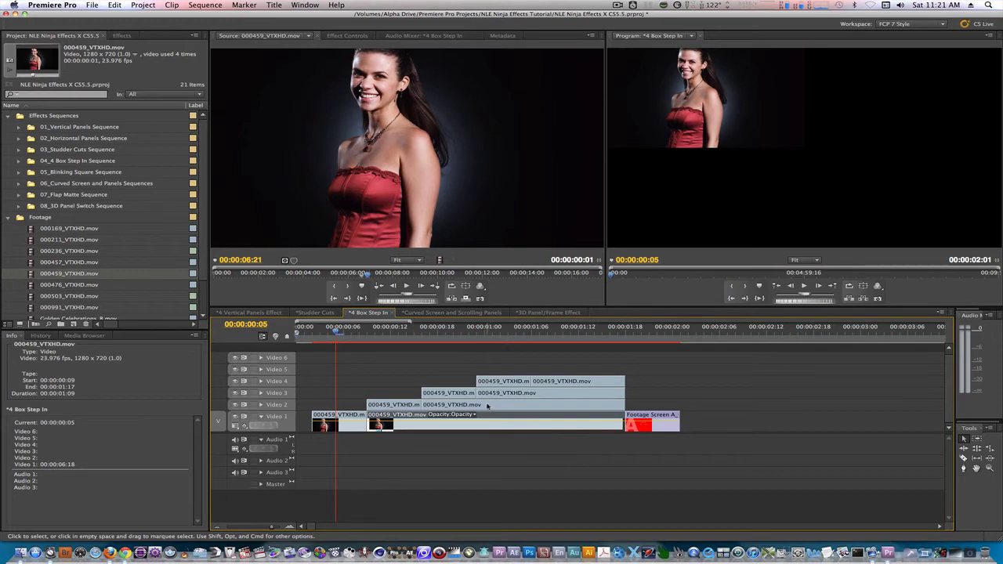
right_click(487, 405)
click(521, 432)
click(555, 276)
Apply the same In Point frame hold to the remaining two 000459_VTXHD clips
right_click(503, 398)
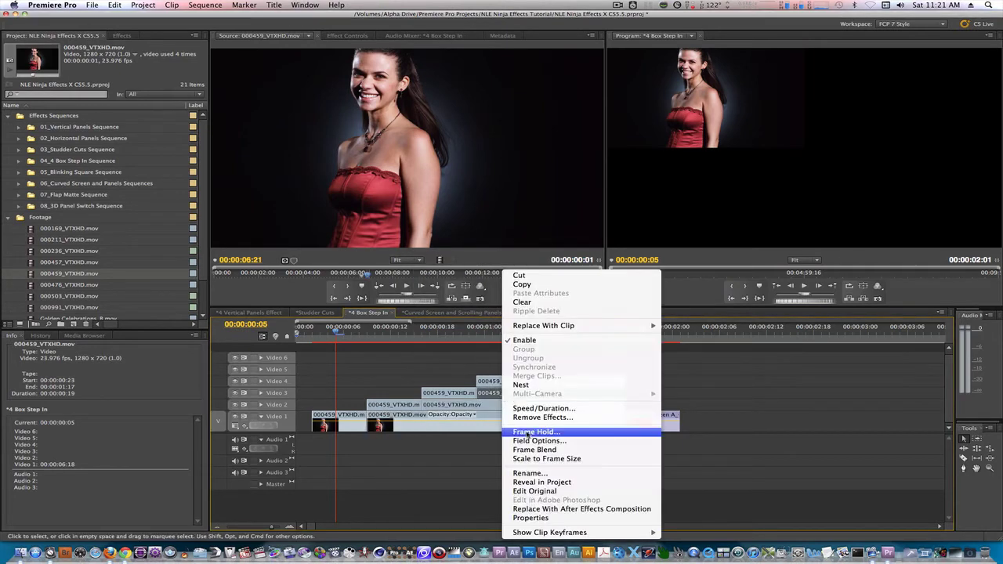
click(523, 432)
click(561, 270)
right_click(554, 419)
click(561, 434)
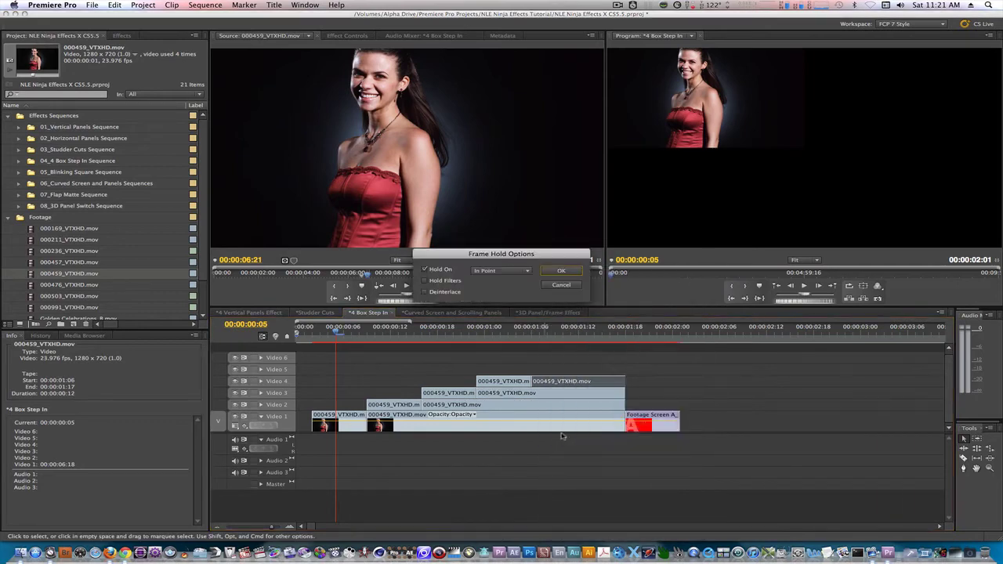
key(Return)
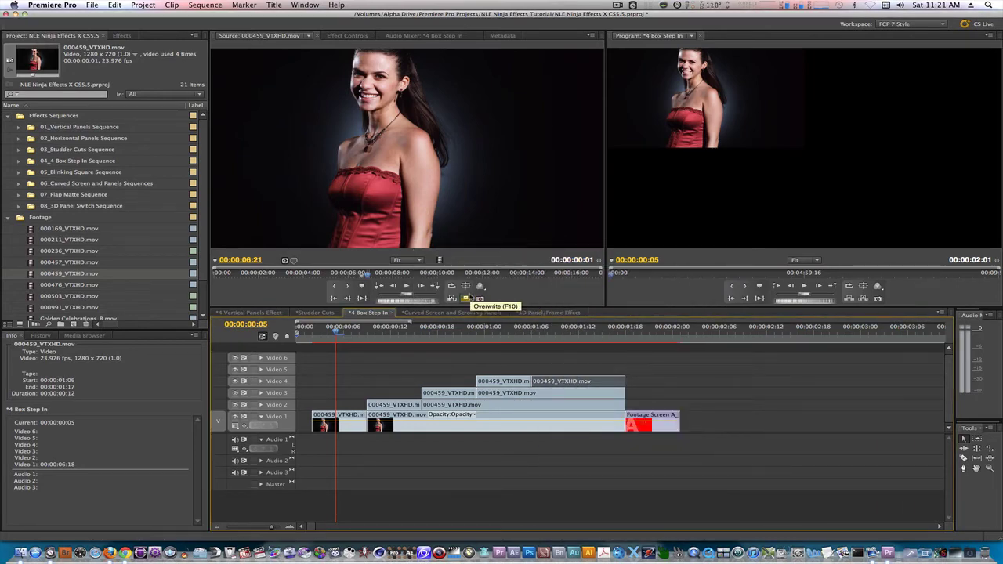
Set the source Out point at 07:09 and replace the red Video 1 placeholder with 000459_VTXHD video
click(415, 217)
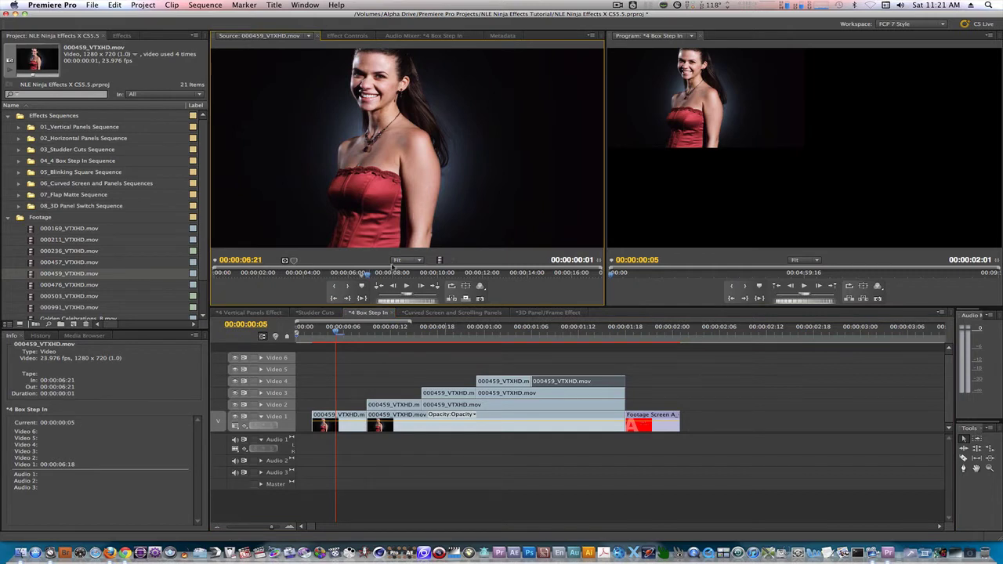
click(368, 275)
drag(369, 275, 379, 275)
key(o)
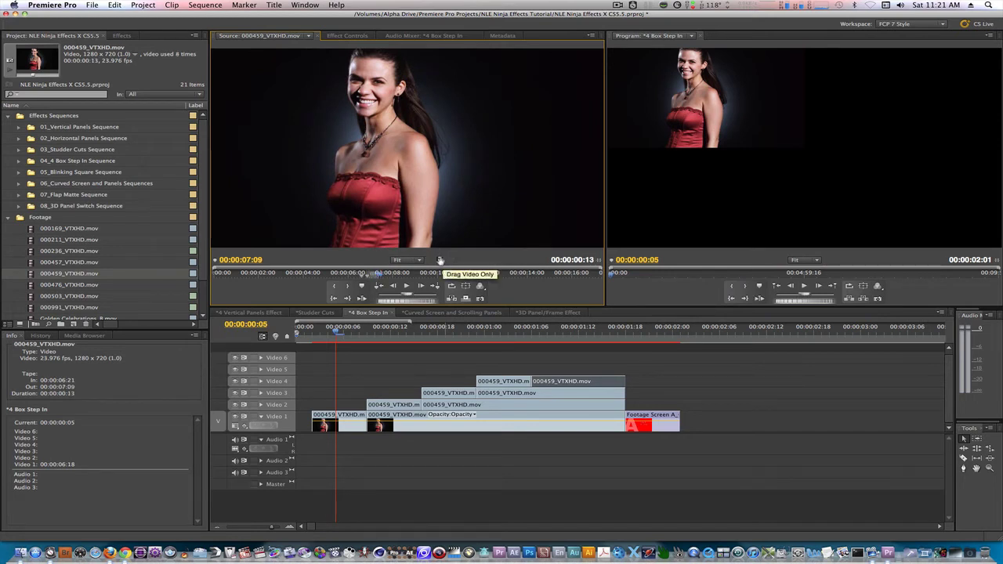
drag(438, 260, 671, 420)
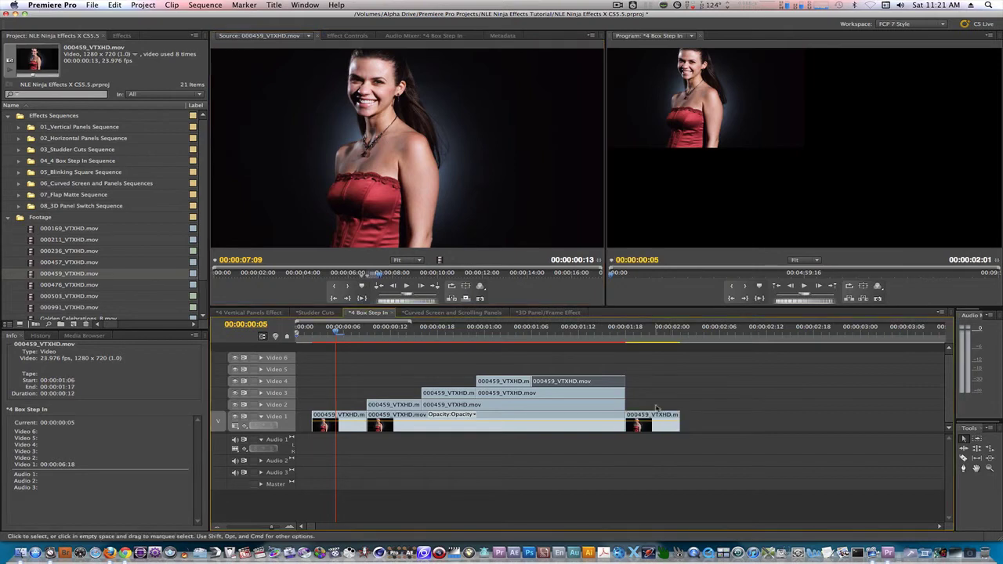
End the sequence work area at 00:00:02:00
click(329, 336)
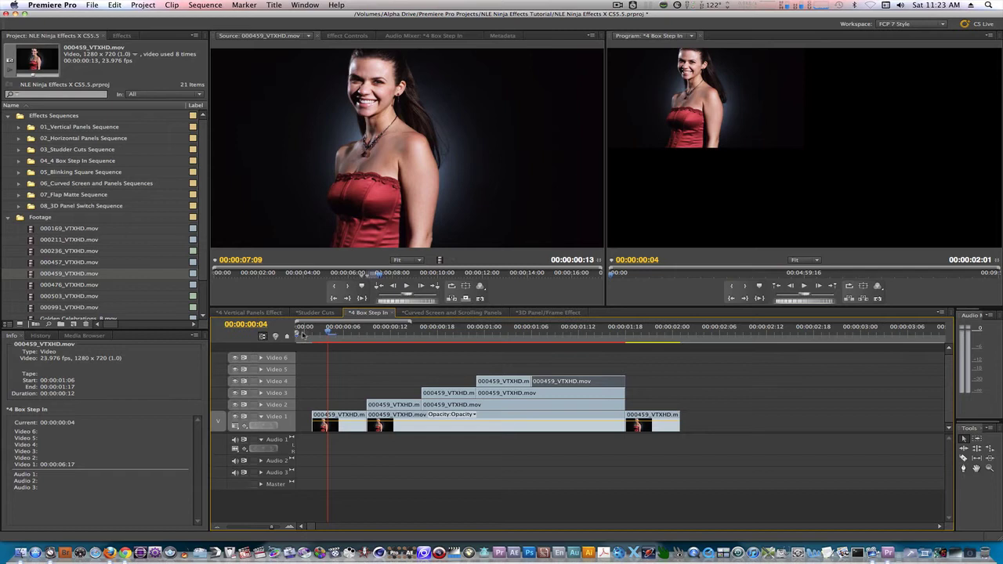
click(304, 333)
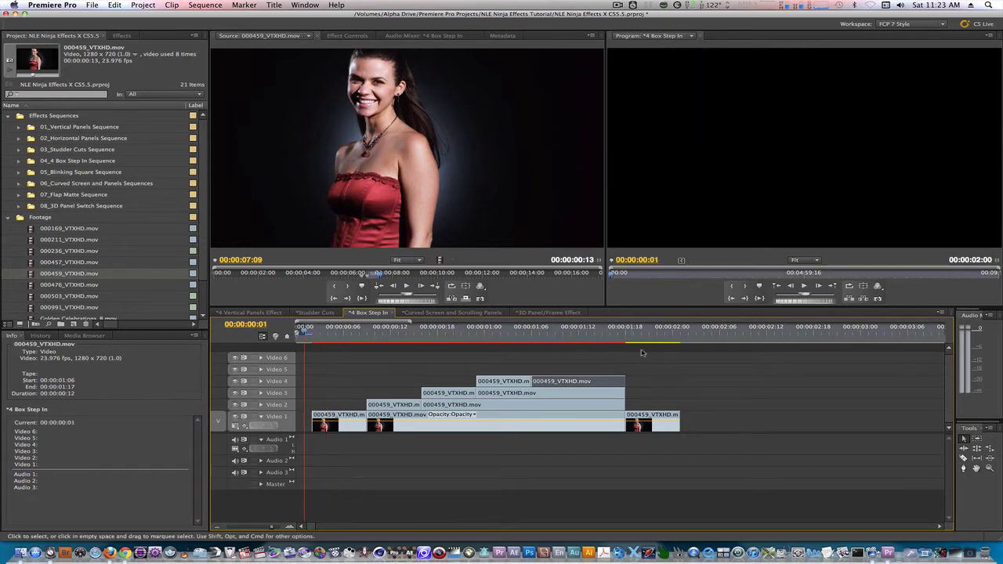
click(679, 335)
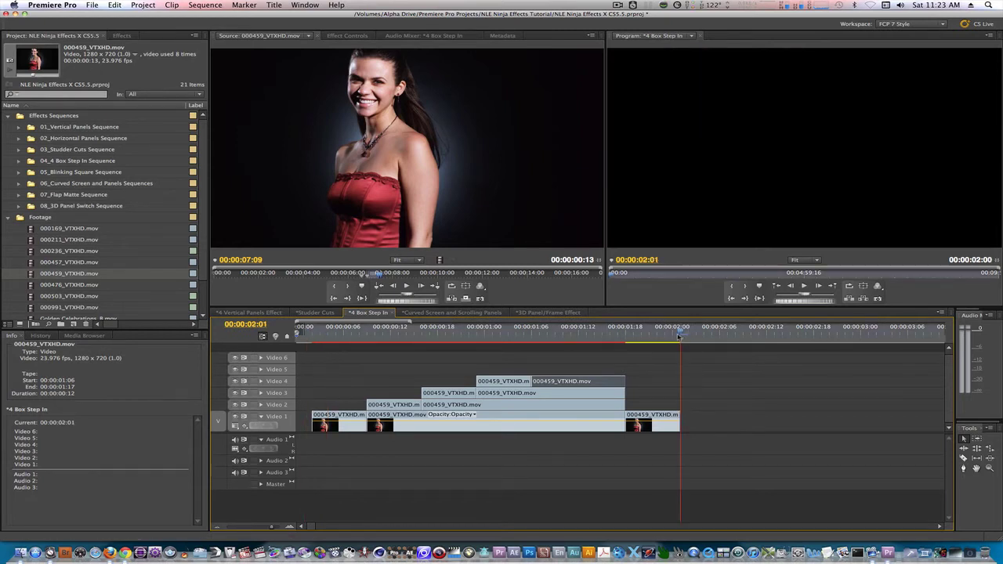
key(Left)
drag(678, 336, 678, 335)
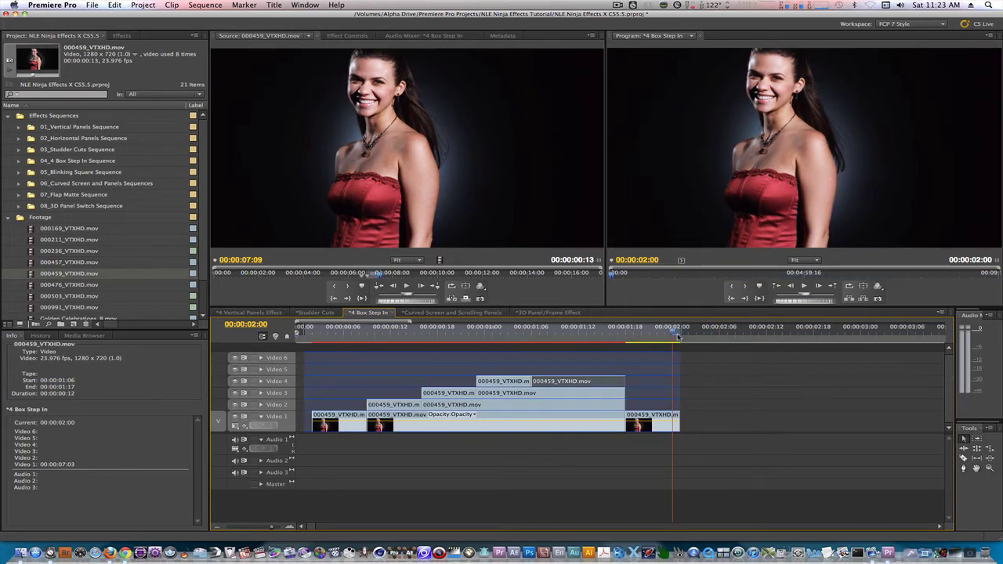
Play the 4 Box Step In sequence from the start
key(space)
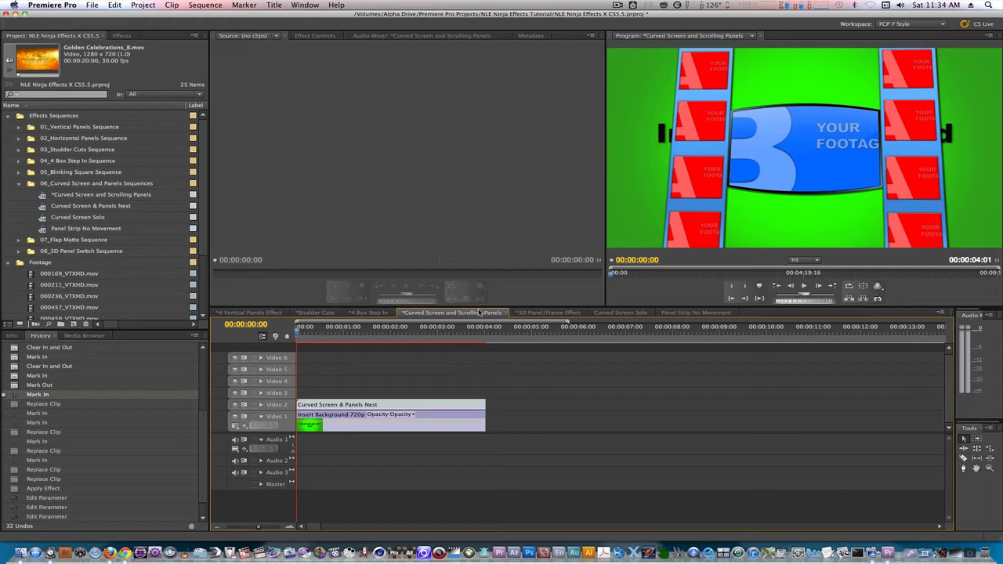
In Curved Screen Solo, load 000503_VTXHD.mov and drop it over the Video 2 placeholder
click(621, 313)
scroll(31, 287, down, 5)
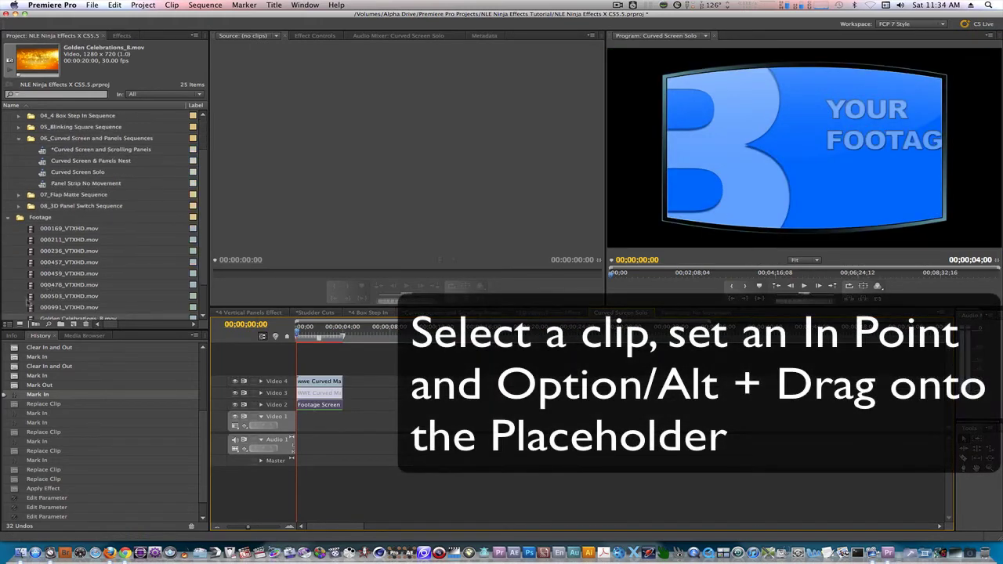
click(31, 285)
click(31, 262)
click(32, 251)
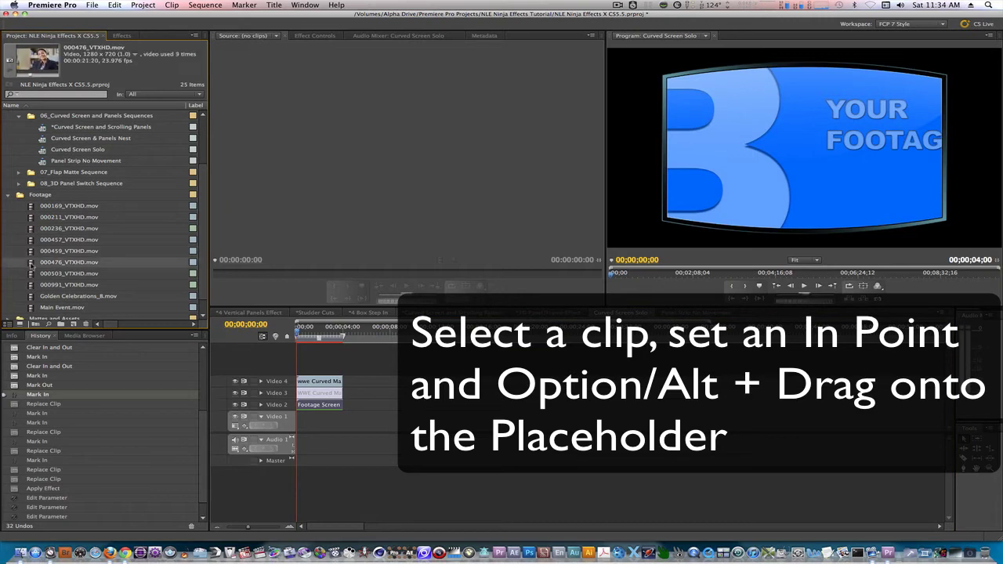
click(31, 274)
double_click(31, 274)
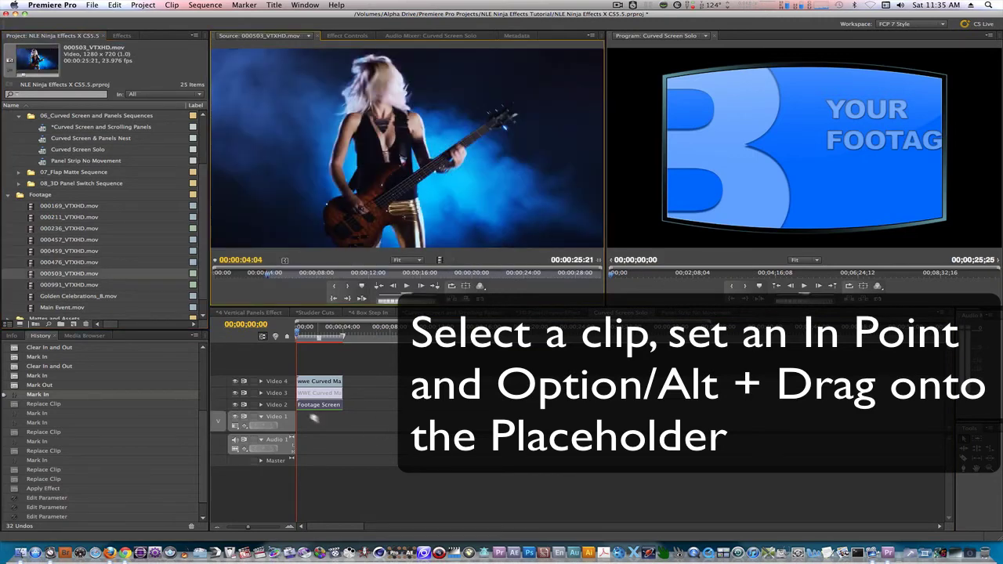
drag(439, 260, 311, 408)
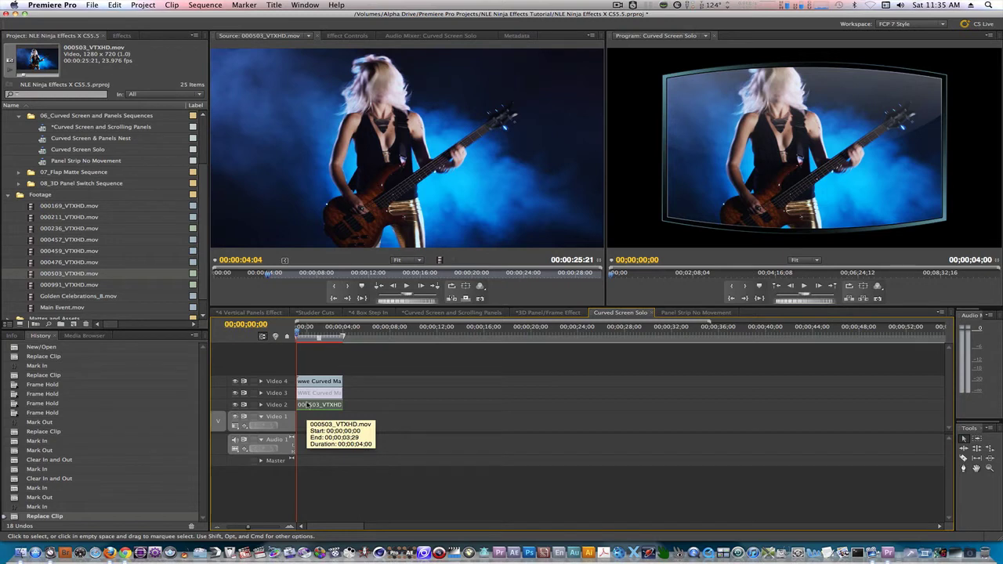
Replace Video 1 with clip 000169 and Video 2 with clip 000236 from In point 13:00
click(695, 313)
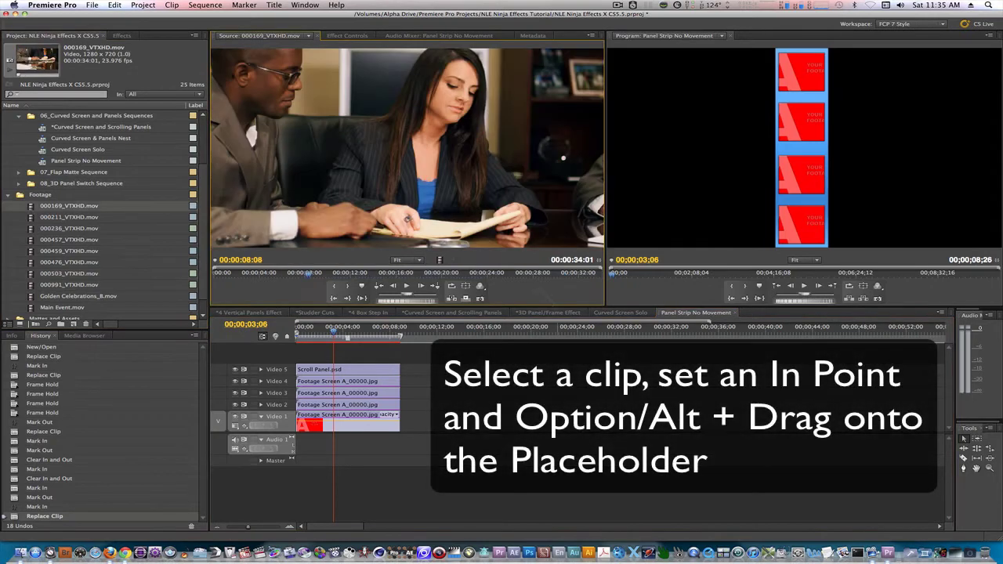
drag(439, 259, 336, 423)
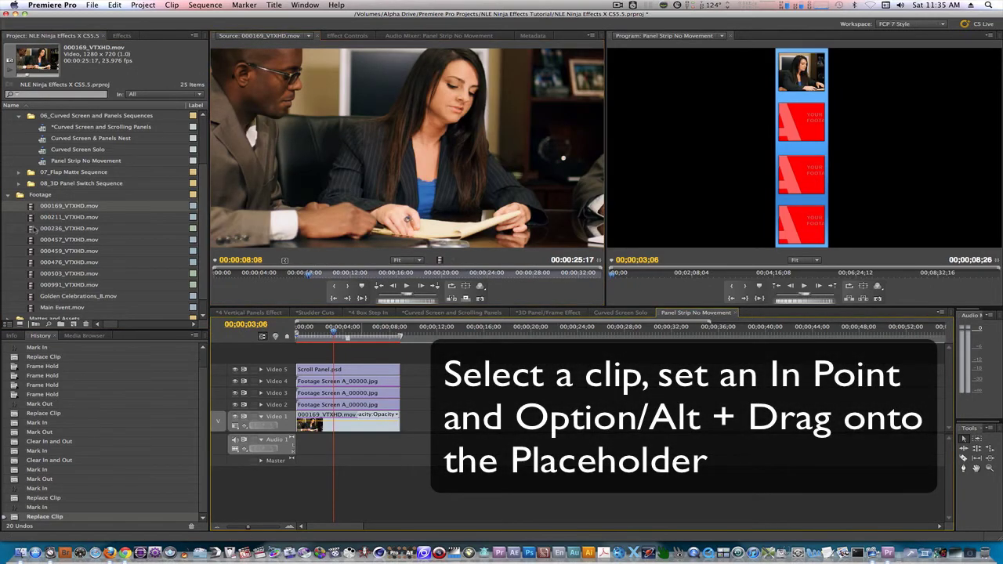
double_click(69, 229)
key(i)
drag(439, 259, 337, 404)
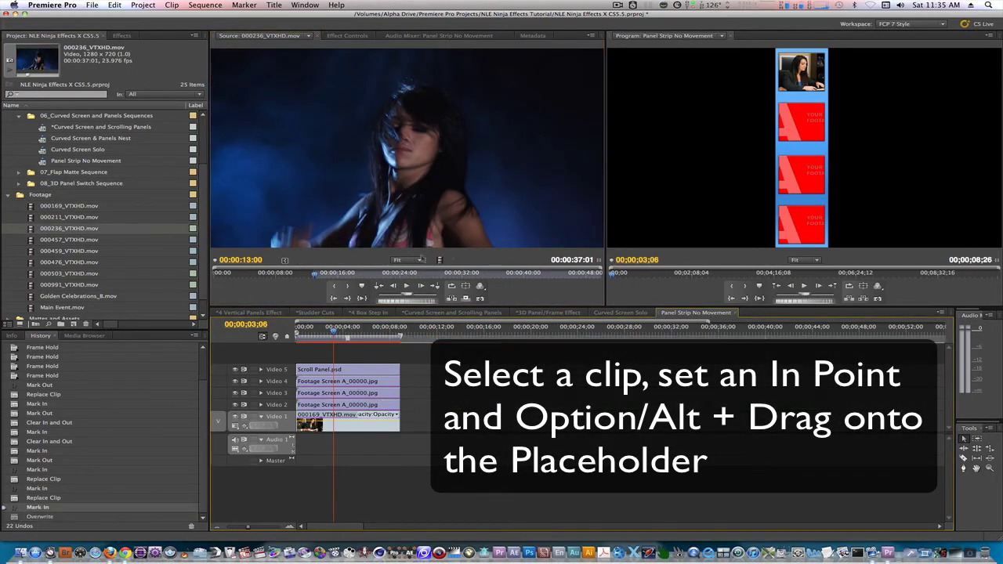
Replace Video 3 with clip 000459 and Video 4 with clip 000211
double_click(69, 251)
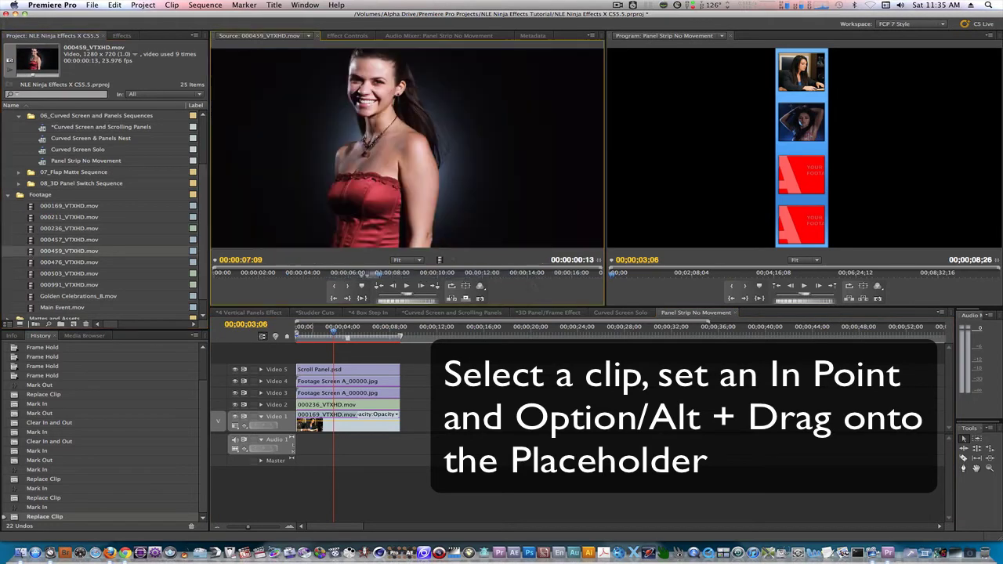
key(i)
drag(439, 259, 337, 392)
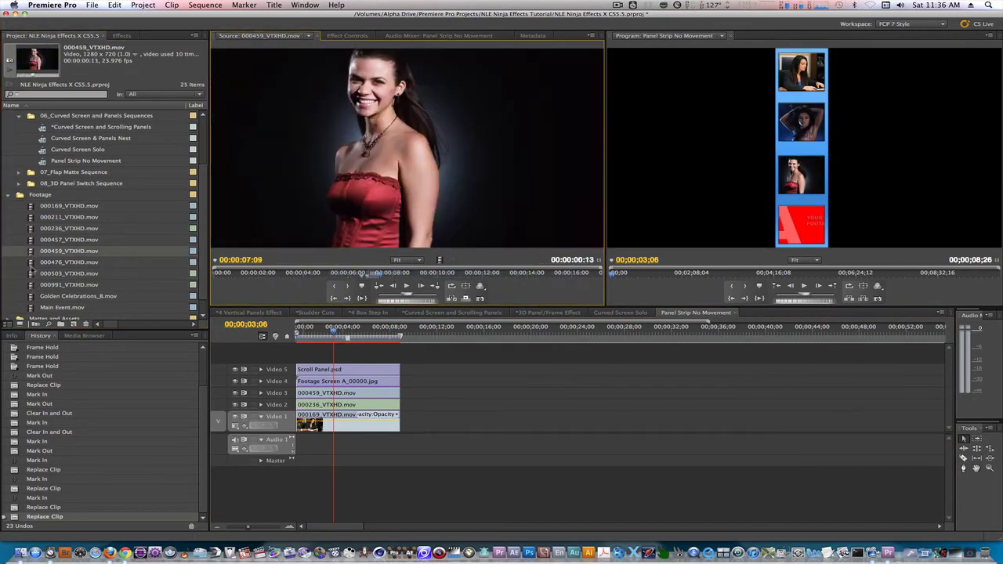
double_click(47, 217)
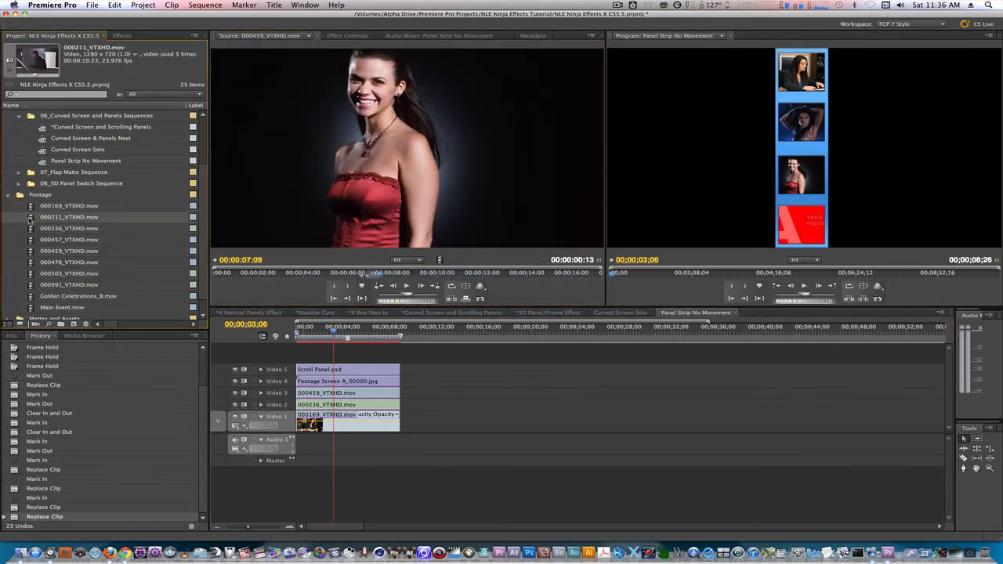
drag(439, 260, 375, 390)
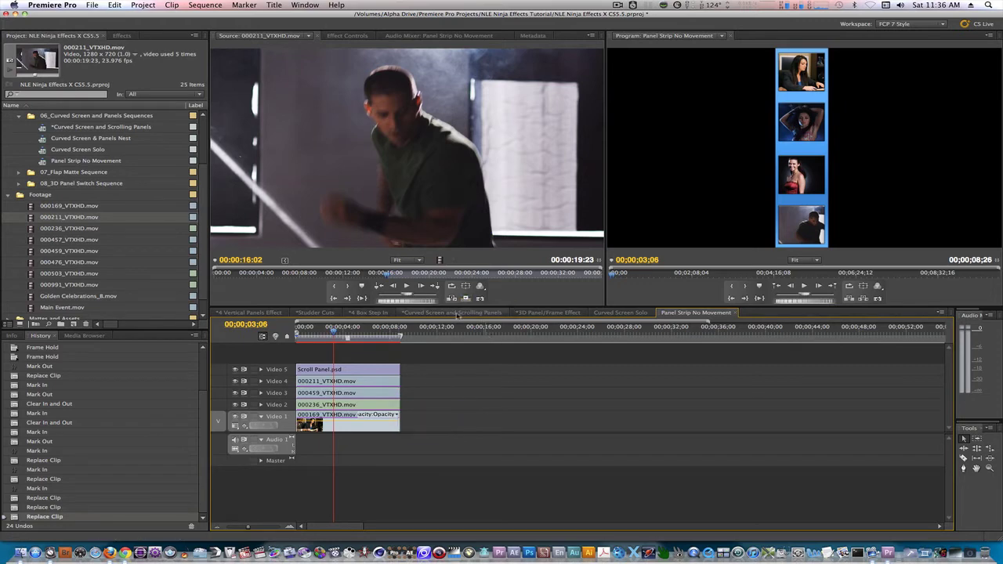
Scrub Curved Screen and Scrolling Panels to preview the footage, then open the Curved Screen & Panels Nest
click(453, 313)
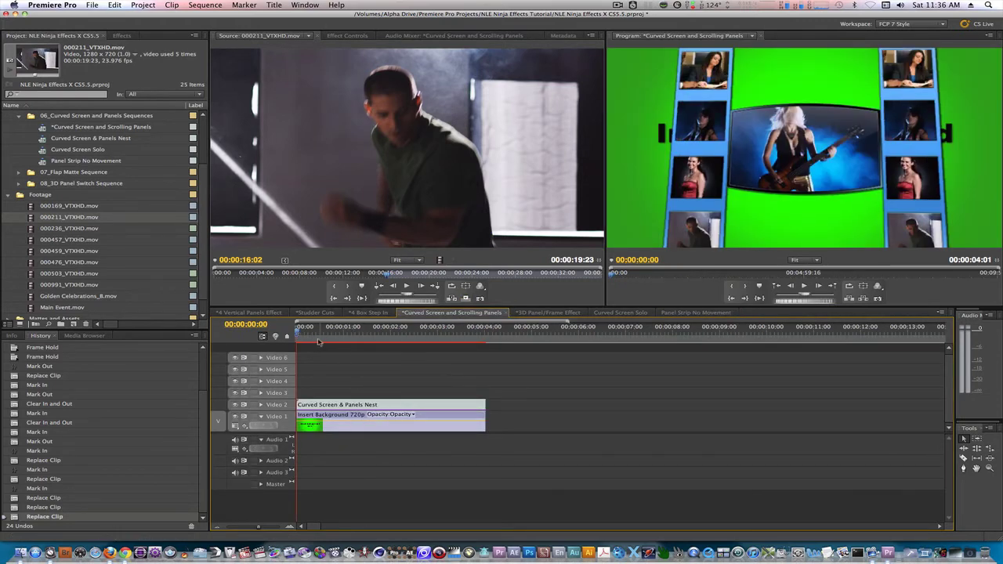
drag(312, 331, 354, 331)
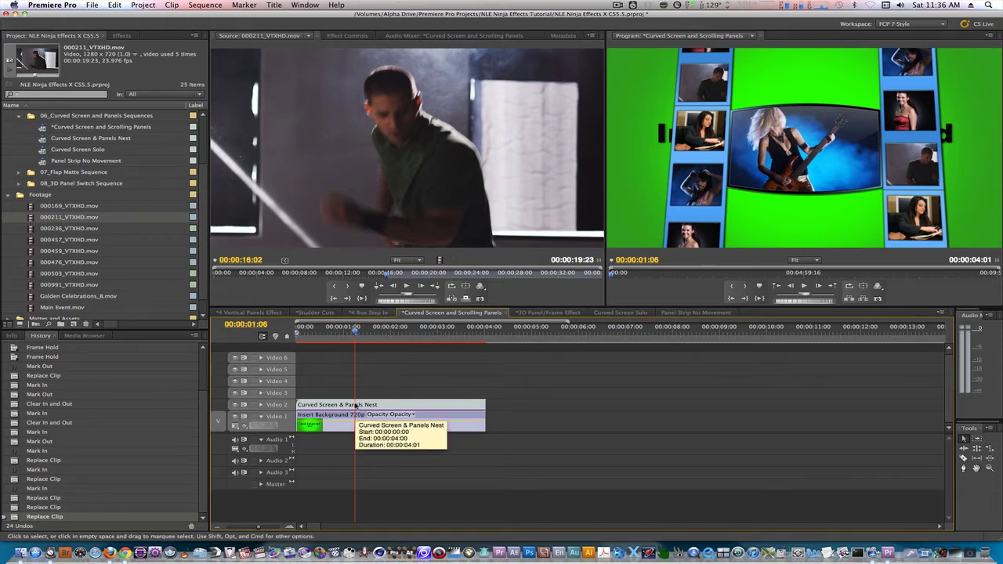
double_click(356, 406)
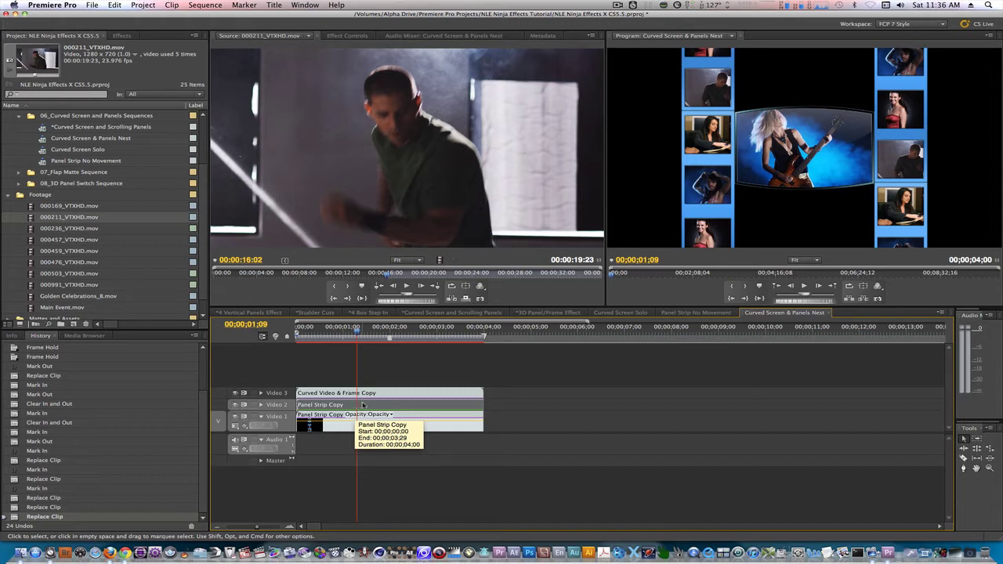
Show Panel Strip Copy's effect settings and jump to the 08;09 Offset keyframe (Shift Center 1801.0)
click(341, 36)
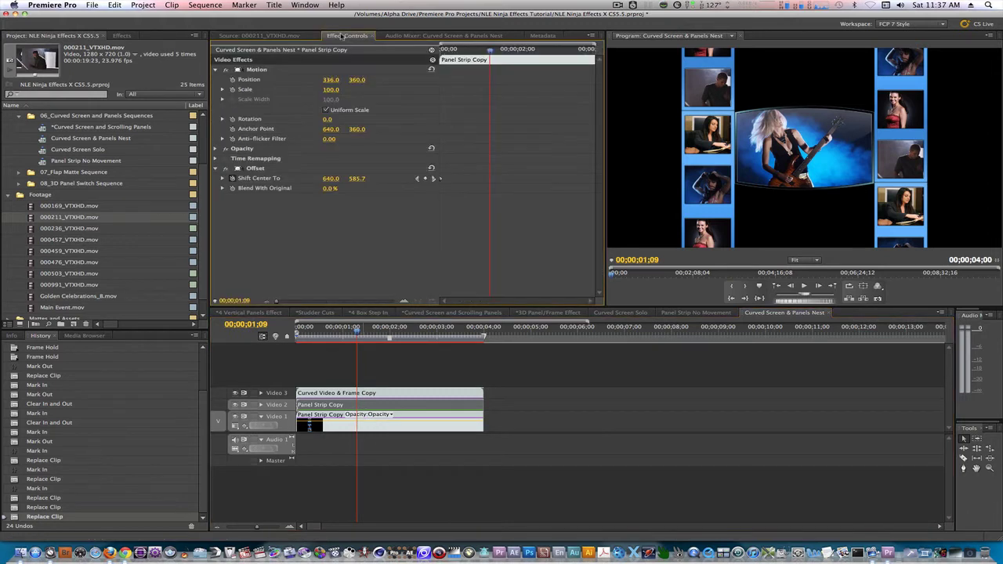
click(435, 179)
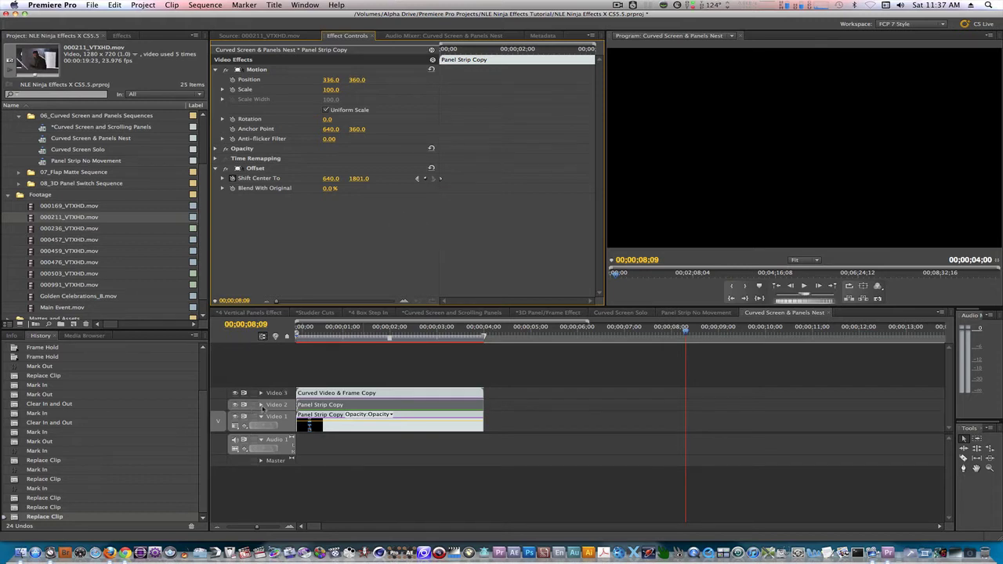
Expand Video 2 and display the clip's Offset > Shift Center To keyframes
click(263, 407)
click(262, 405)
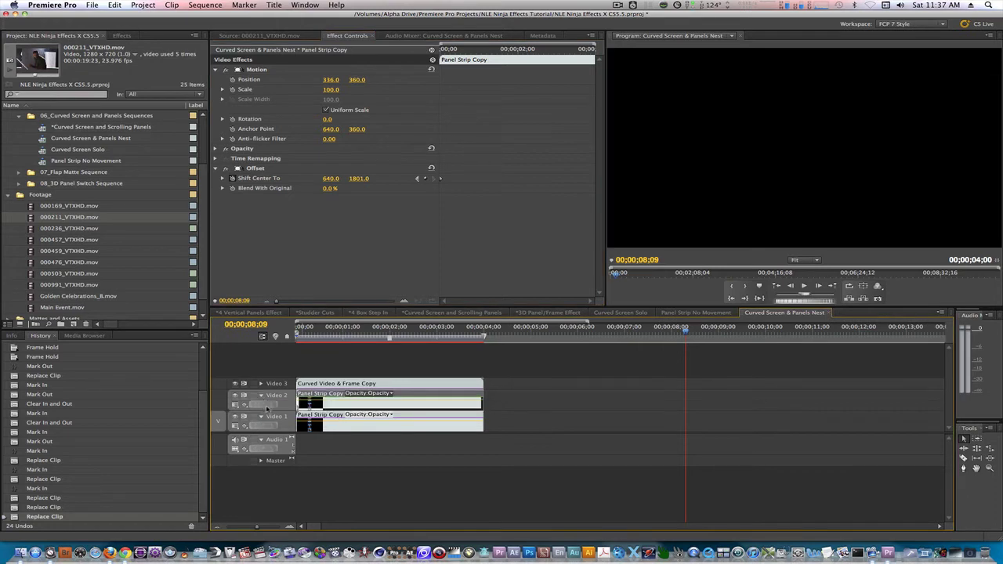
click(388, 396)
mouse_move(392, 434)
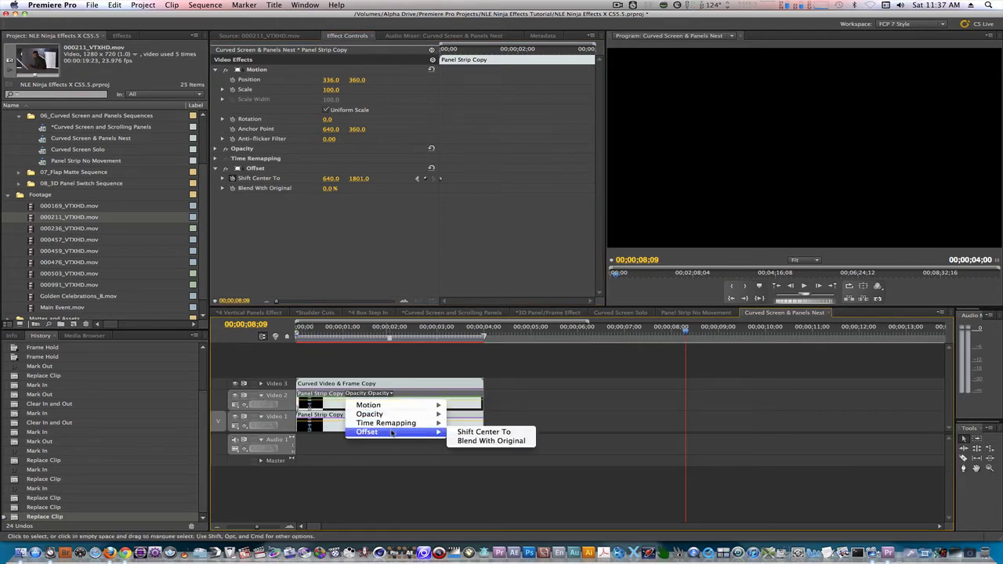
click(471, 433)
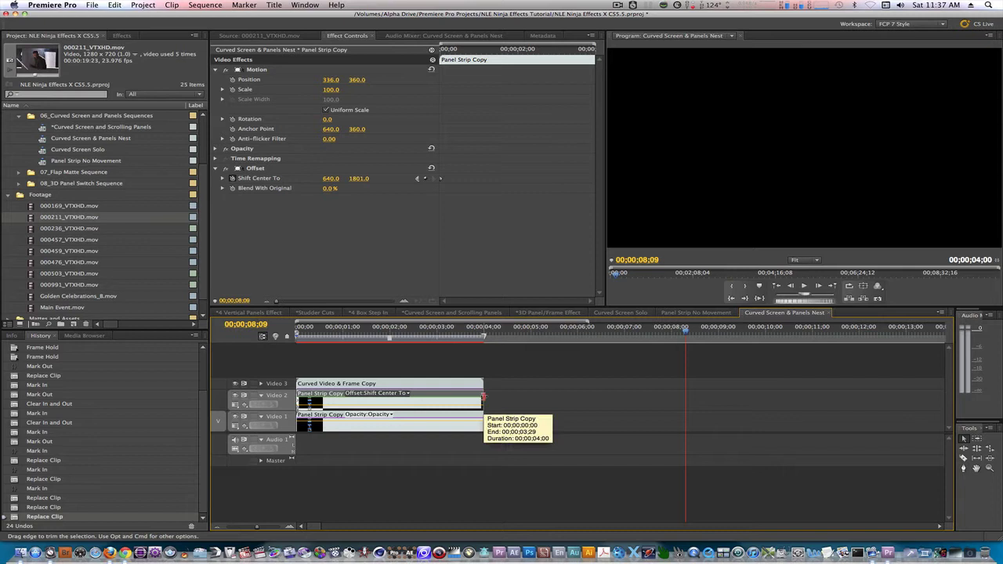
Try extending the clip and moving Shift Center To keyframes, then undo the changes
drag(483, 397, 765, 418)
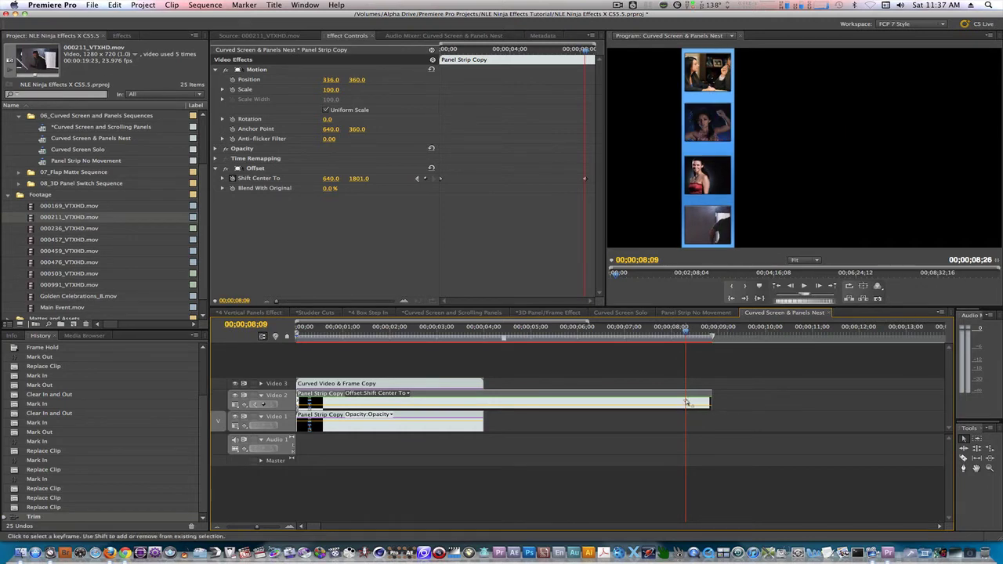
drag(686, 403, 687, 403)
drag(568, 401, 424, 400)
drag(486, 401, 596, 400)
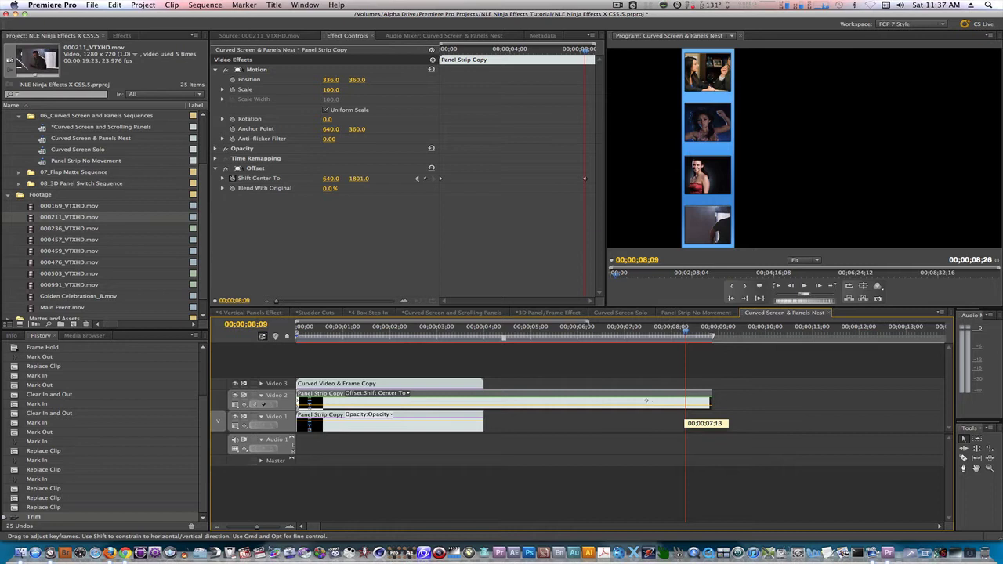
drag(646, 400, 551, 401)
key(super+z)
key(super+z)
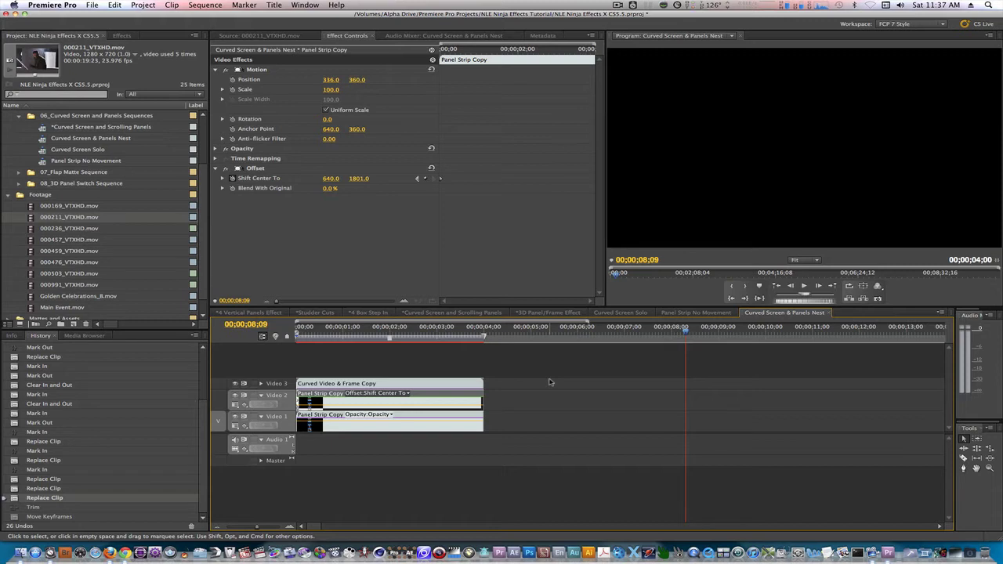
Apply Color Balance (HLS) to the curved frame clip in Curved Screen Solo
click(620, 313)
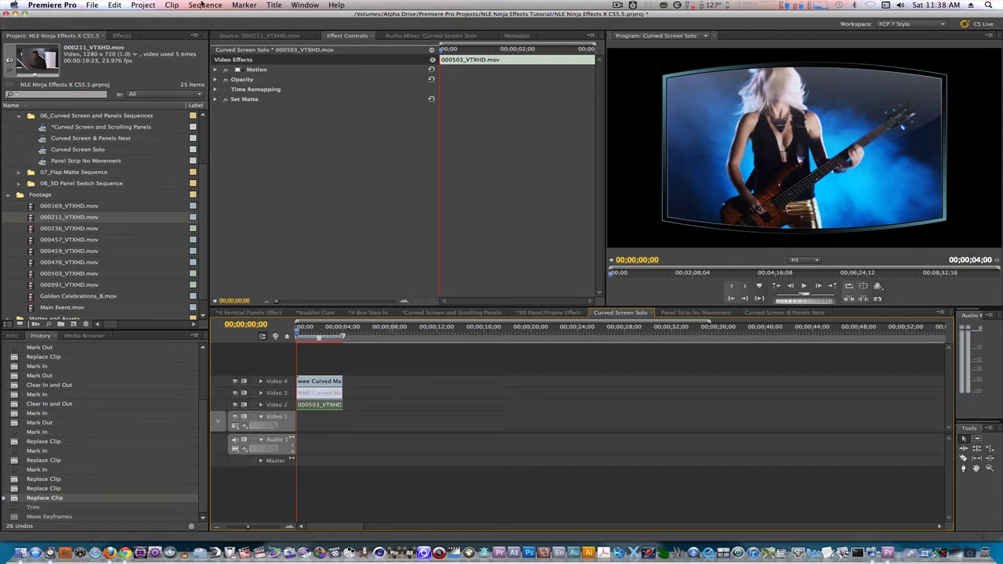
click(118, 36)
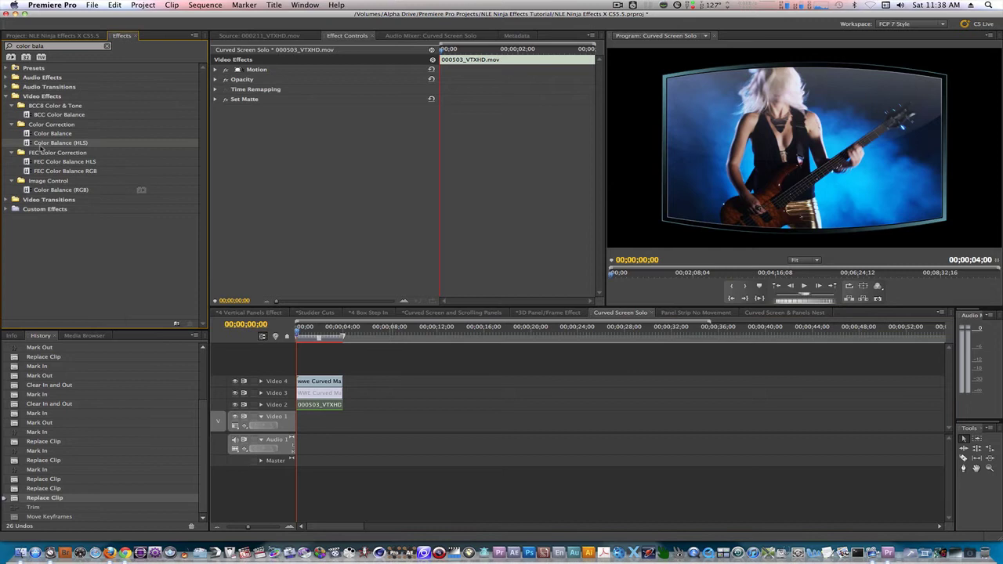
drag(27, 143, 328, 378)
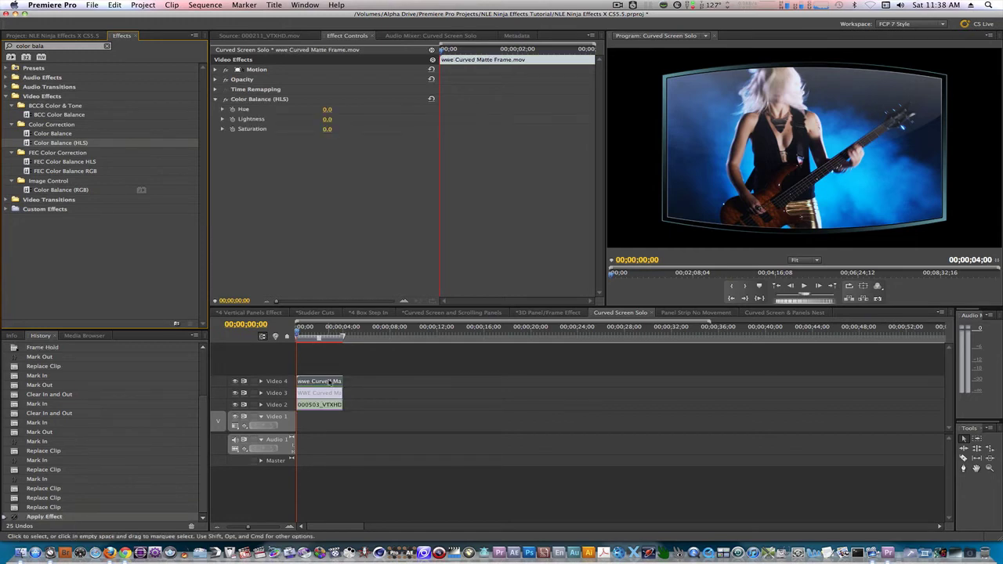
Set the Color Balance (HLS) Hue to 216° and Saturation to 85, without keyframes
click(224, 110)
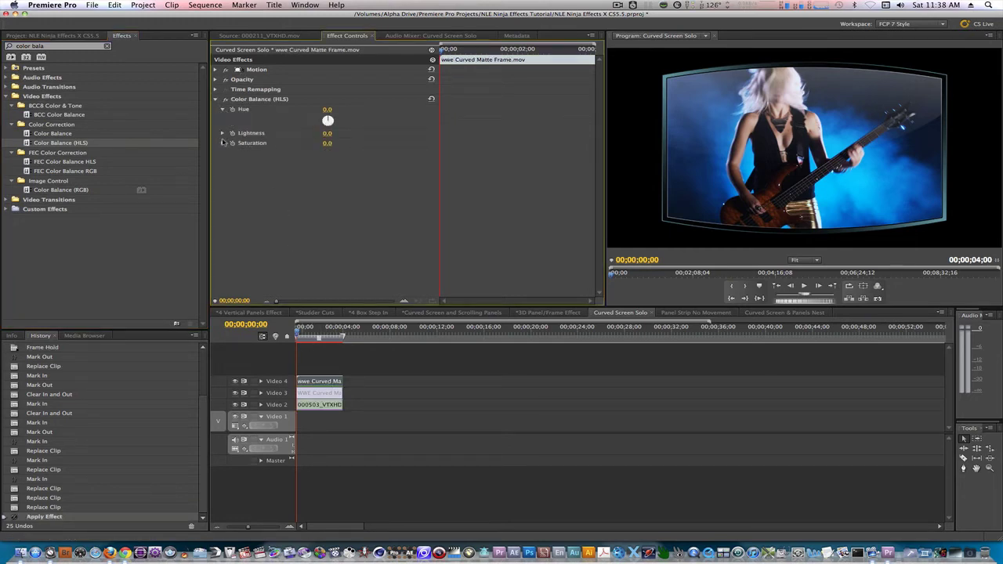
click(223, 133)
click(228, 160)
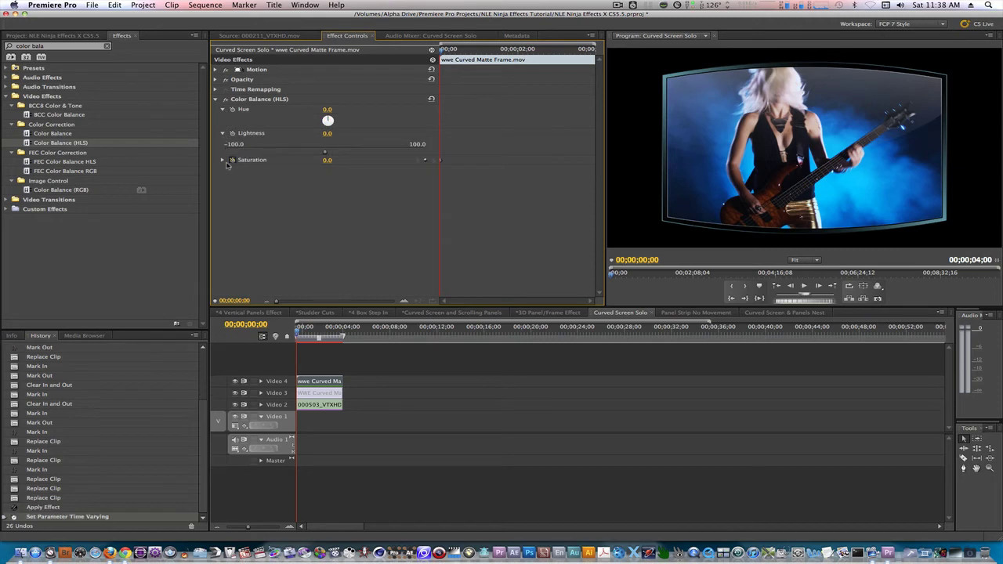
click(228, 160)
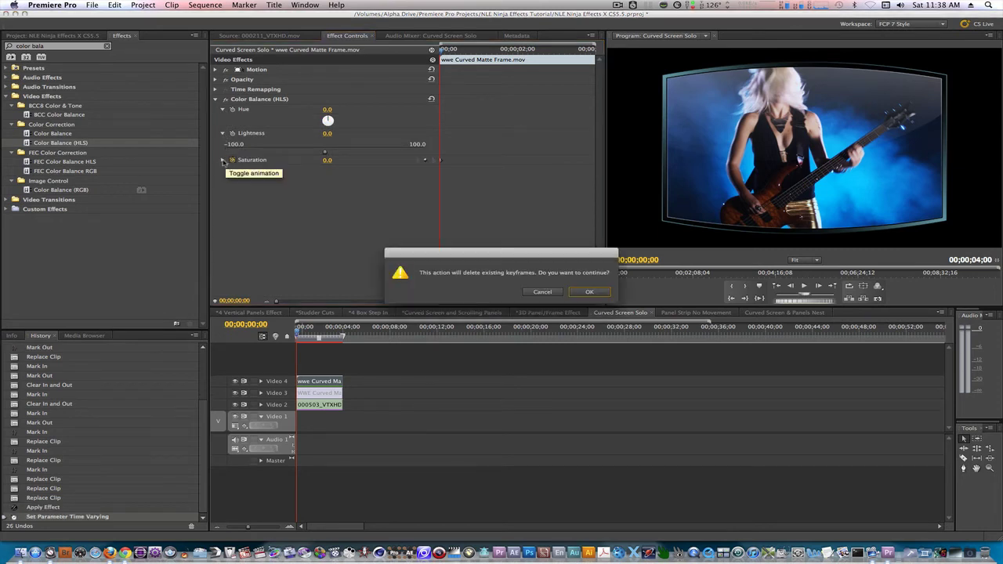
click(582, 293)
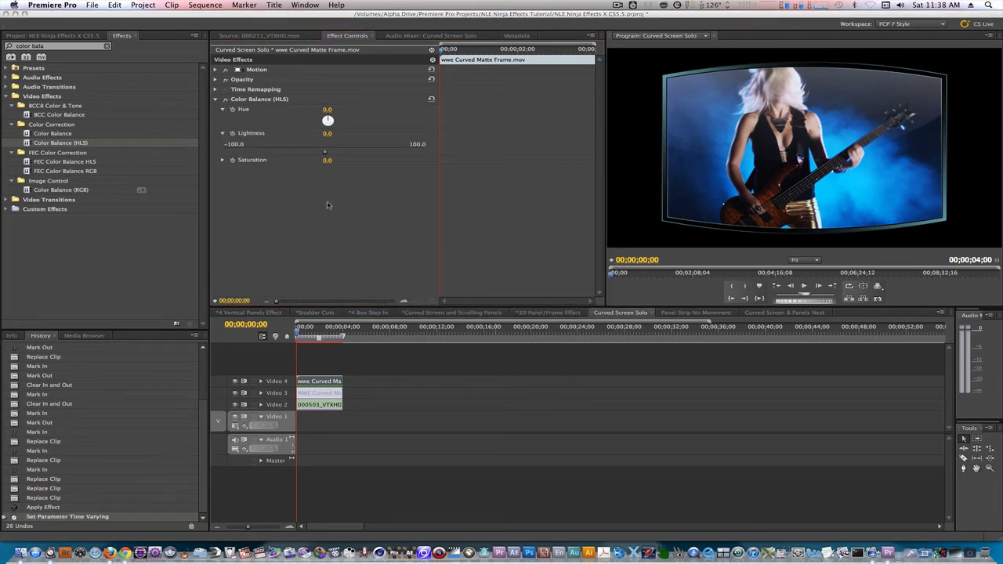
click(222, 160)
drag(321, 110, 393, 109)
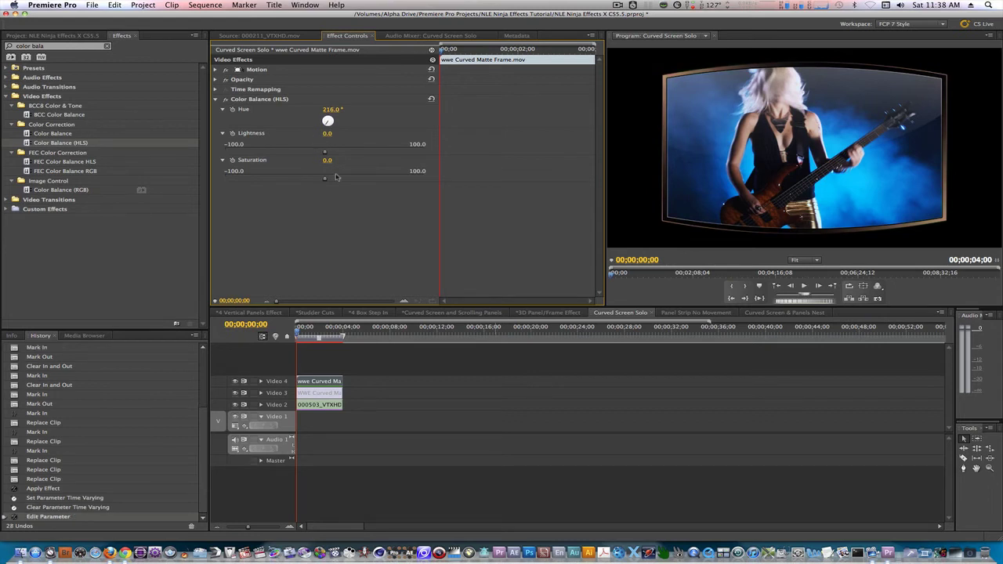
drag(326, 163, 392, 163)
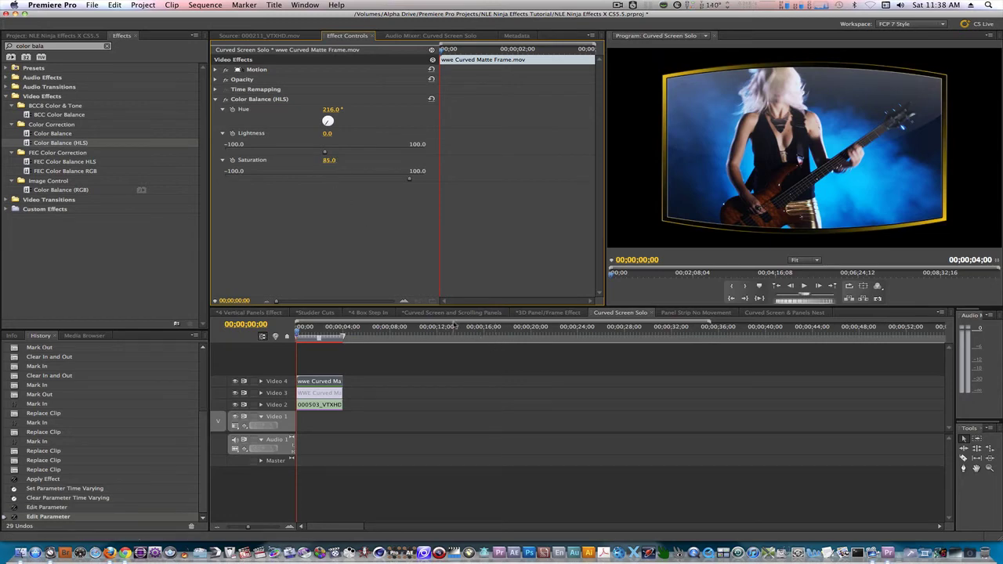
Scrub the Curved Screen and Scrolling Panels sequence, then scroll the Project panel to the Footage bin
click(456, 314)
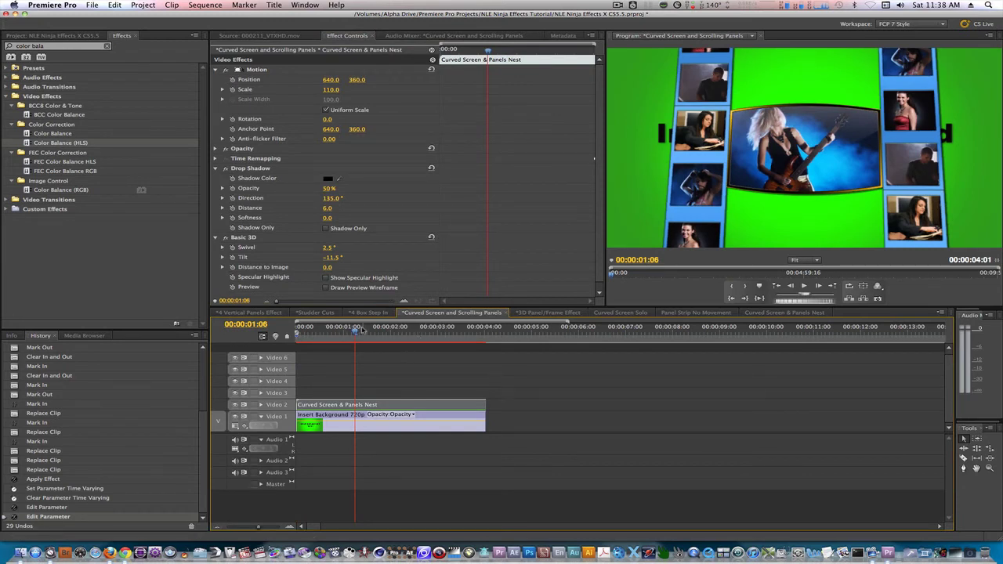
drag(357, 331, 301, 332)
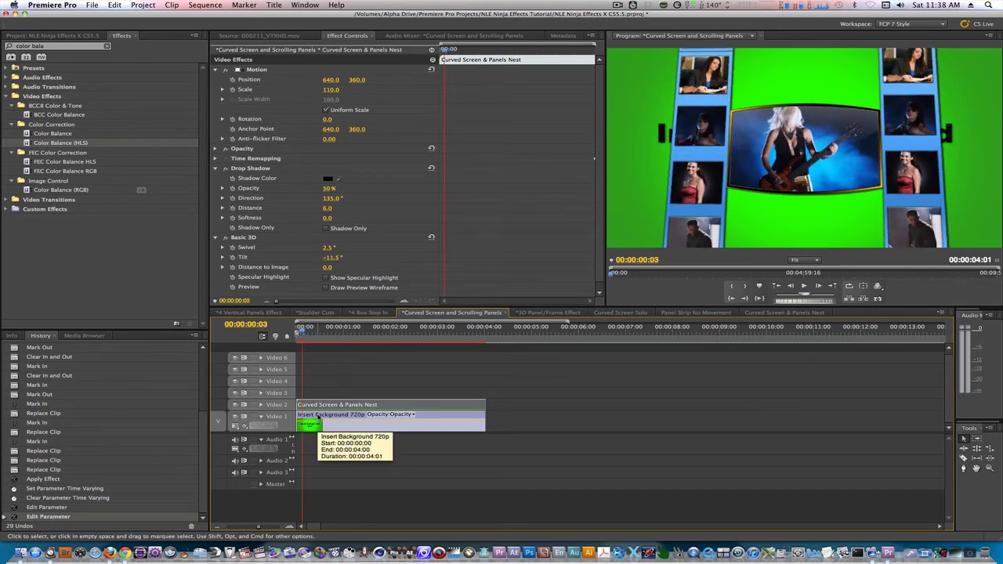
click(78, 37)
scroll(38, 255, down, 2)
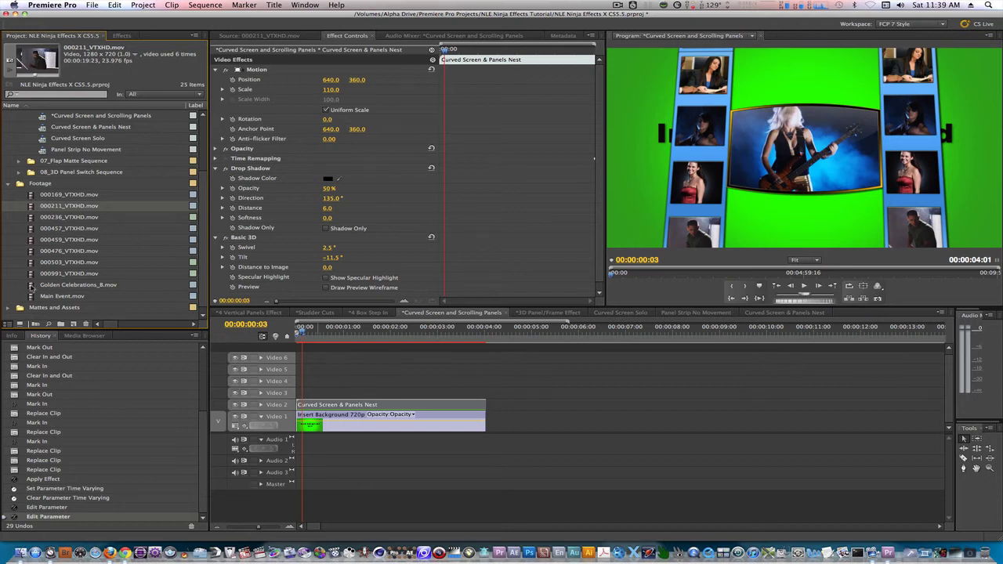
Swap the green Video 1 background for Golden Celebrations_8.mov and scrub through to preview it
click(31, 287)
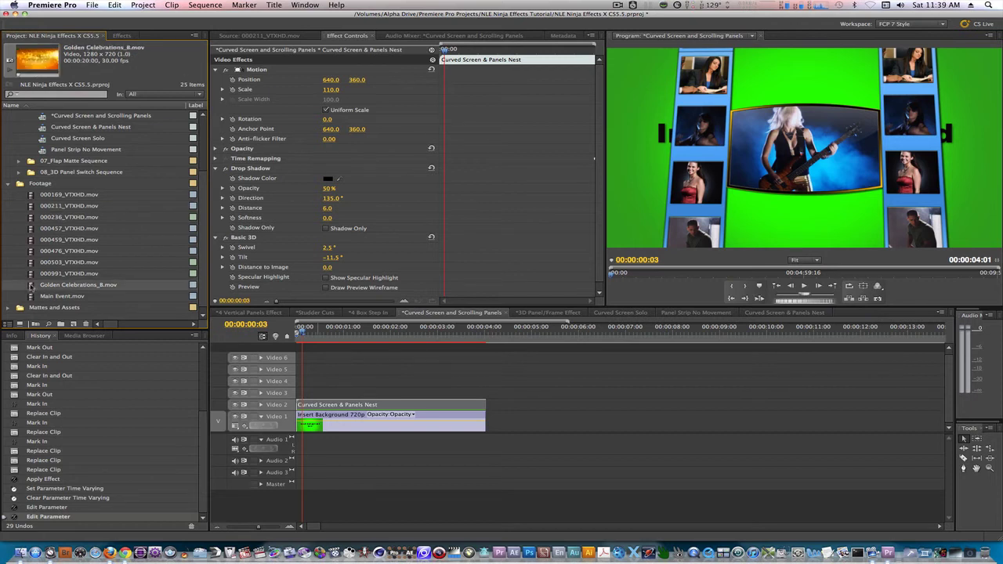
drag(31, 287, 392, 427)
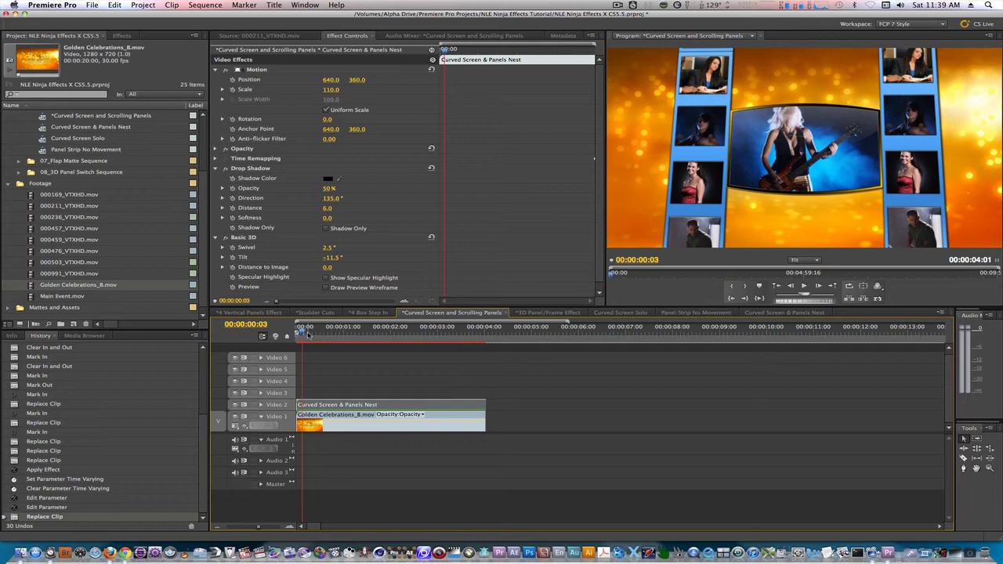
drag(307, 334, 451, 344)
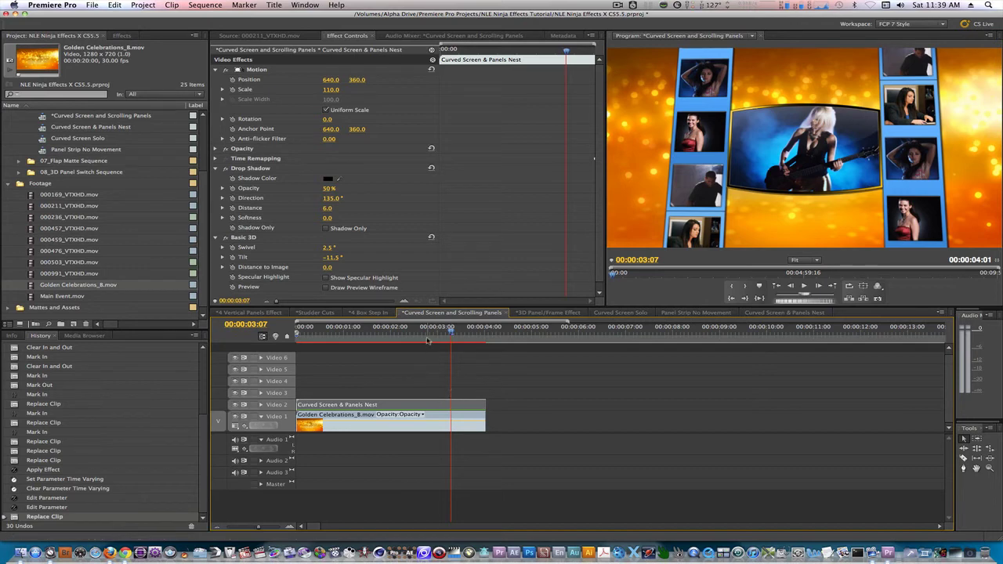
drag(427, 338, 292, 333)
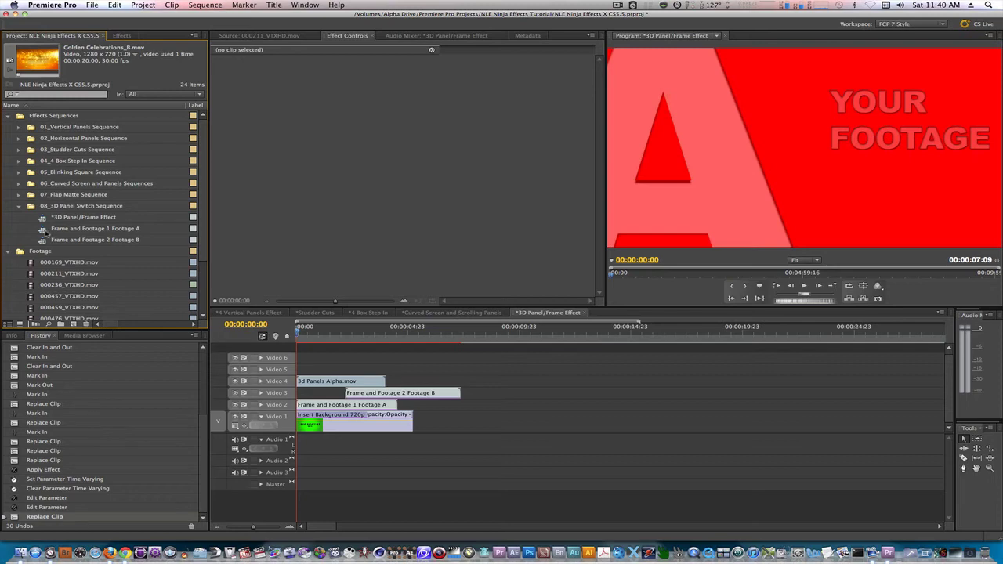
Replace the Footage A placeholder with 000991_VTXHD.mov in the Frame and Footage 1 sequence
double_click(47, 229)
scroll(33, 270, down, 3)
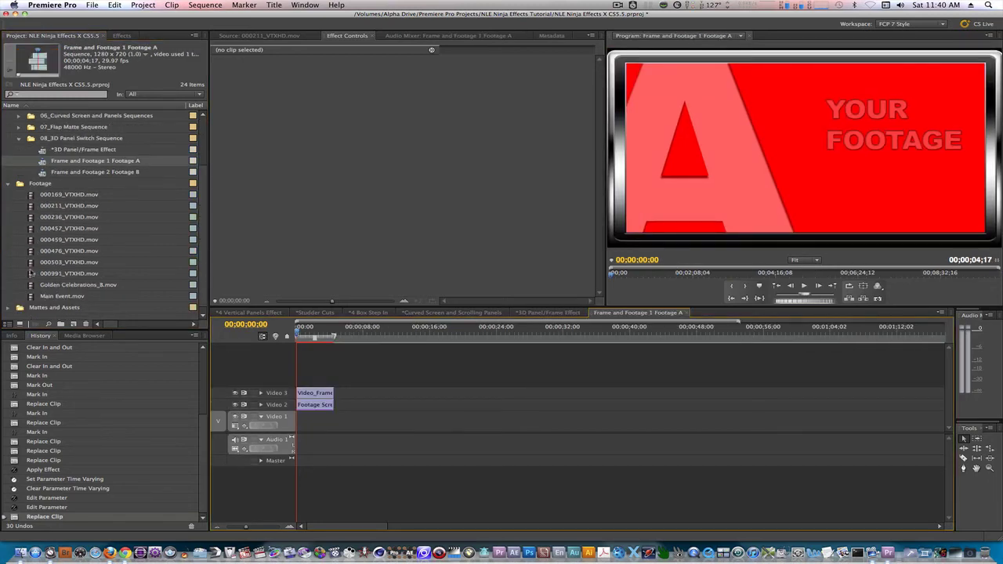
click(31, 263)
click(31, 274)
double_click(32, 274)
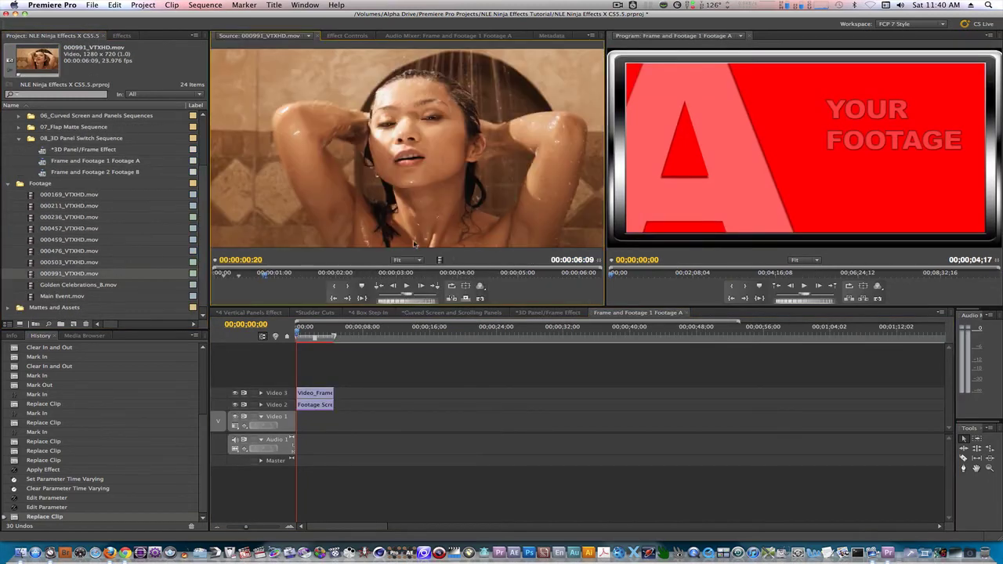
drag(416, 245, 329, 408)
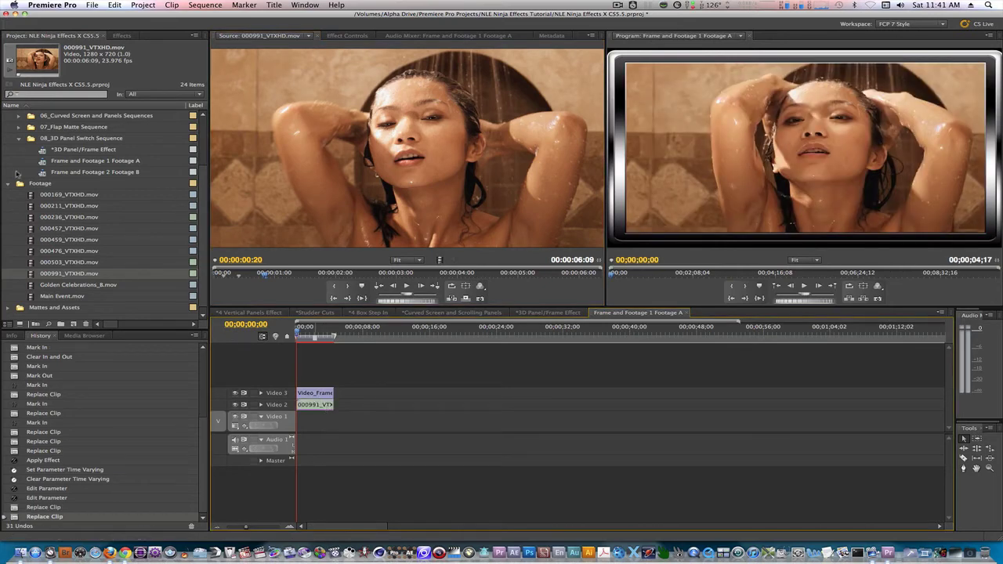
Replace the Footage B placeholder with 000459_VTXHD.mov in the Frame and Footage 2 sequence
double_click(47, 172)
double_click(32, 240)
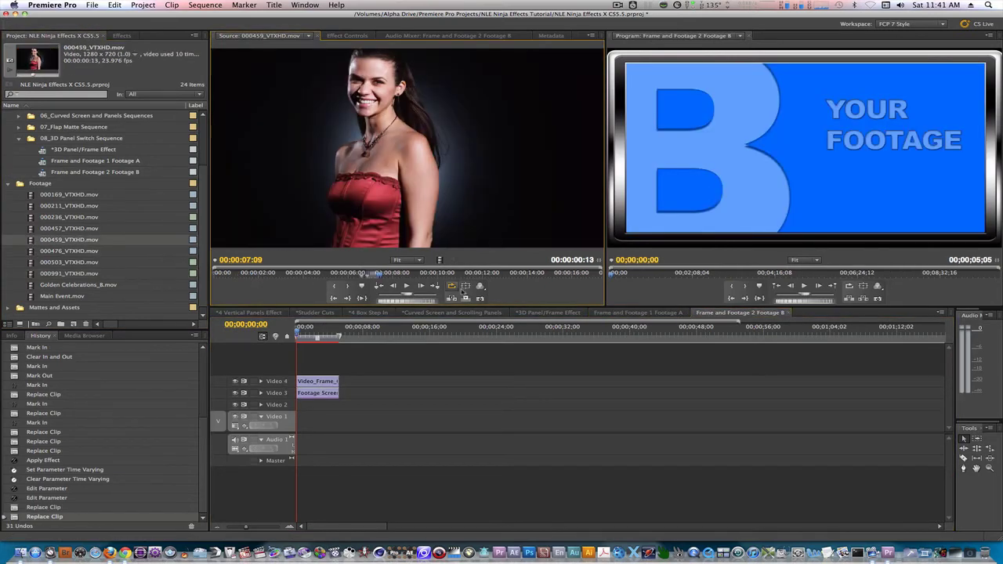
drag(440, 259, 323, 393)
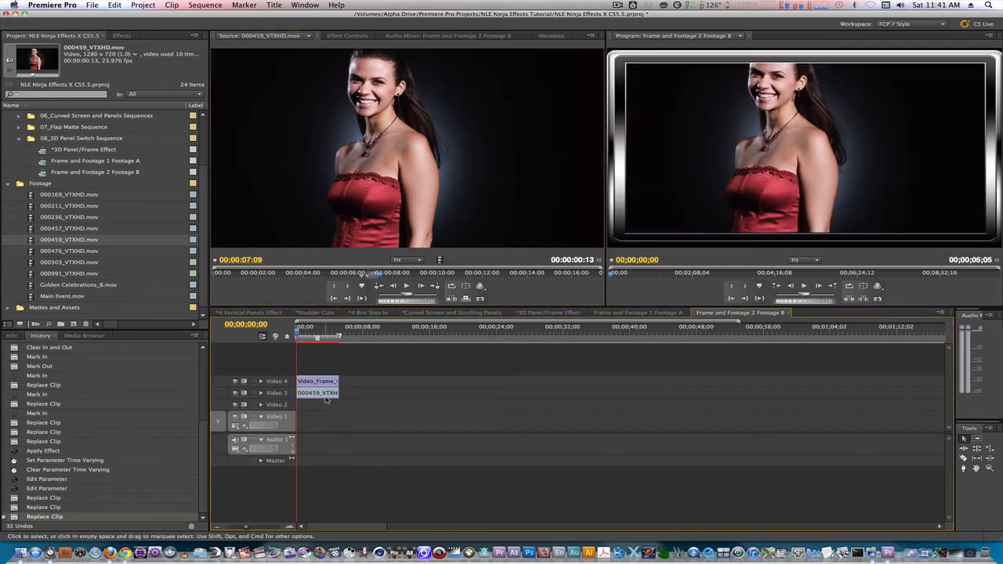
Play the 3D Panel/Frame Effect sequence from an early frame to review the new footage
click(548, 312)
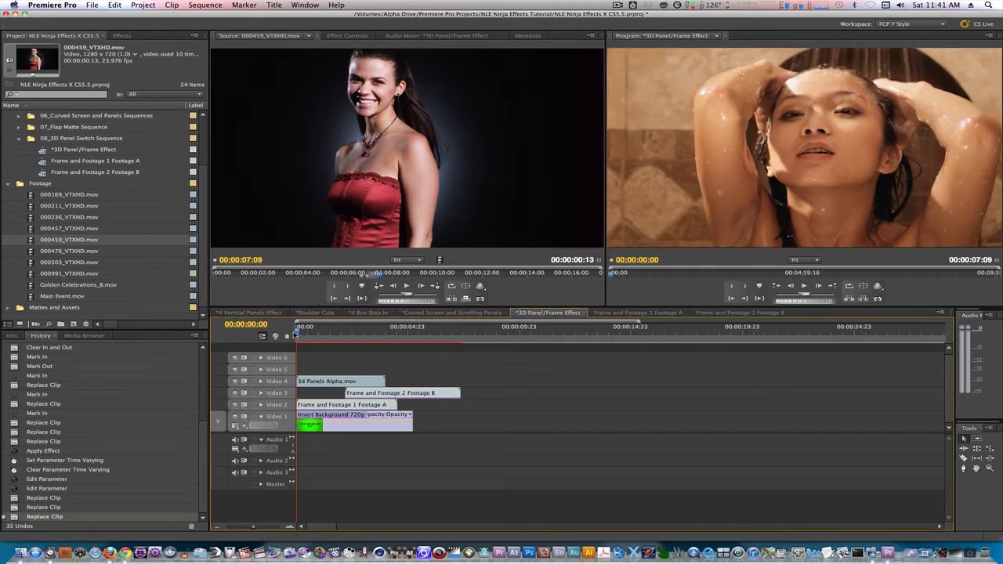
click(305, 331)
key(space)
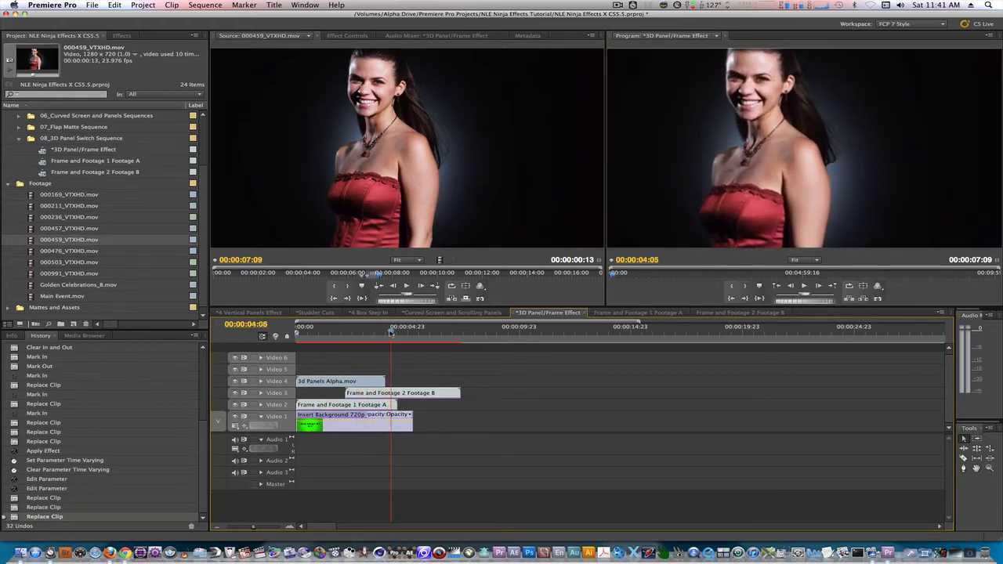
In Effect Controls, step through the opacity, scale and position keyframes of Footage A and Footage B
drag(384, 331, 291, 329)
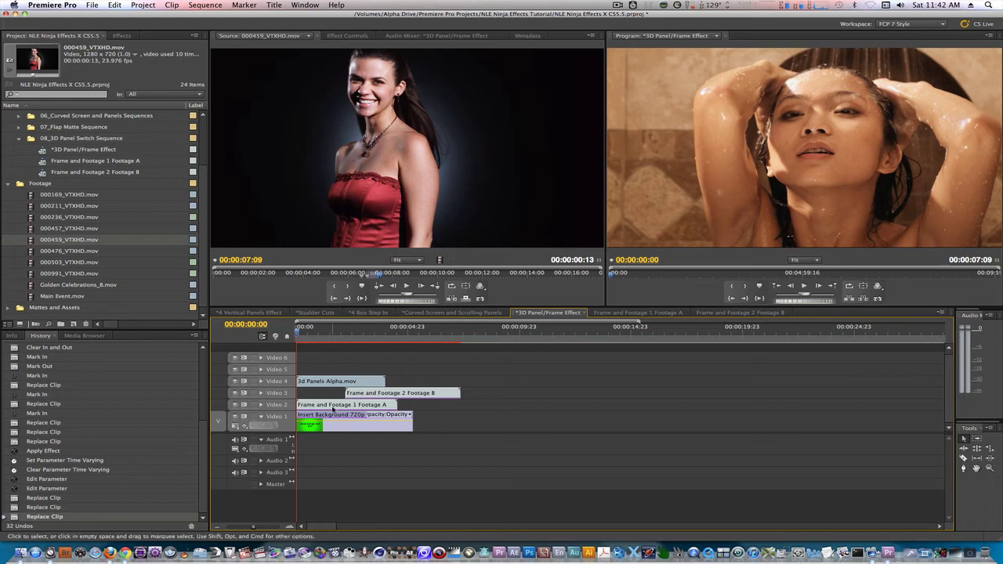
click(348, 35)
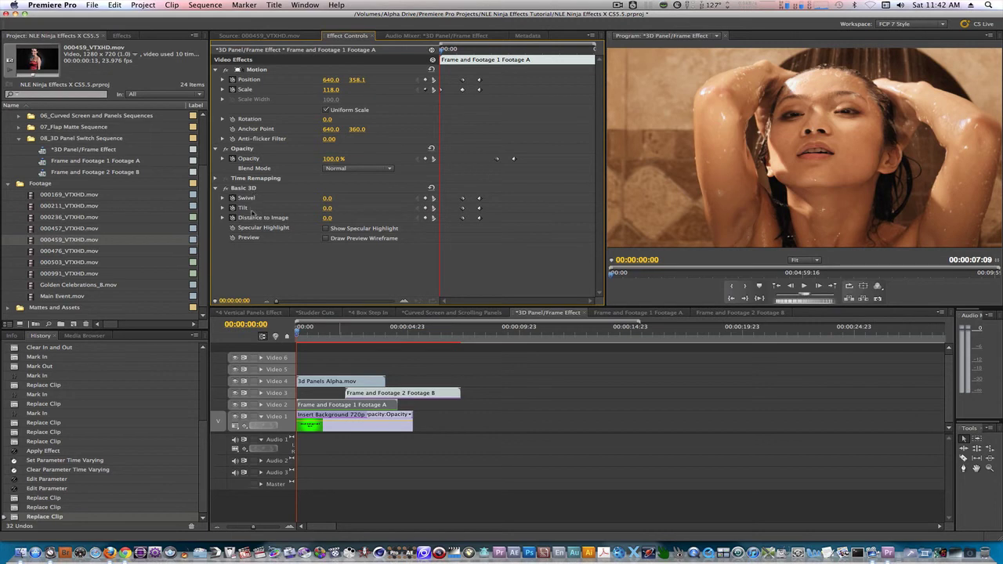
click(433, 162)
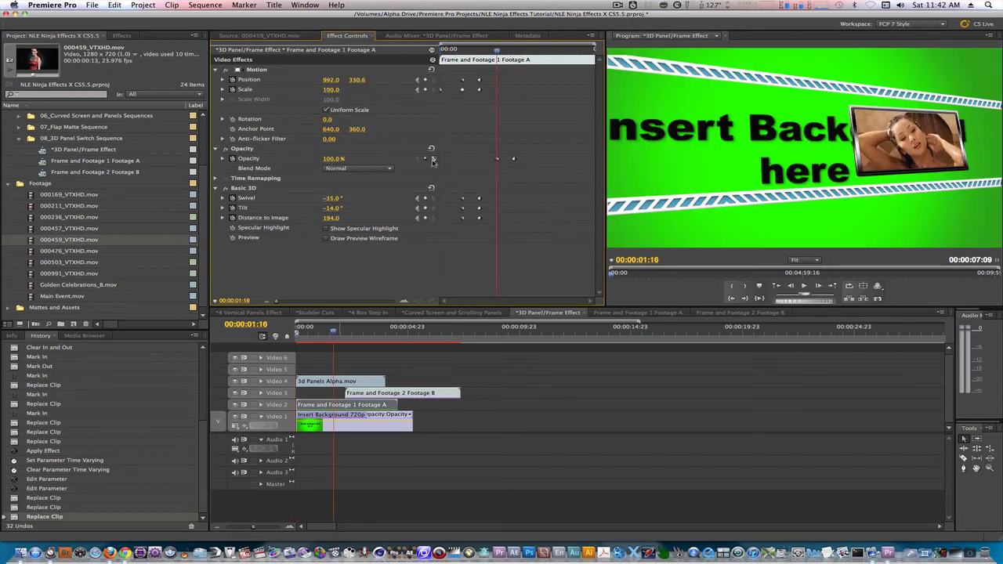
click(416, 90)
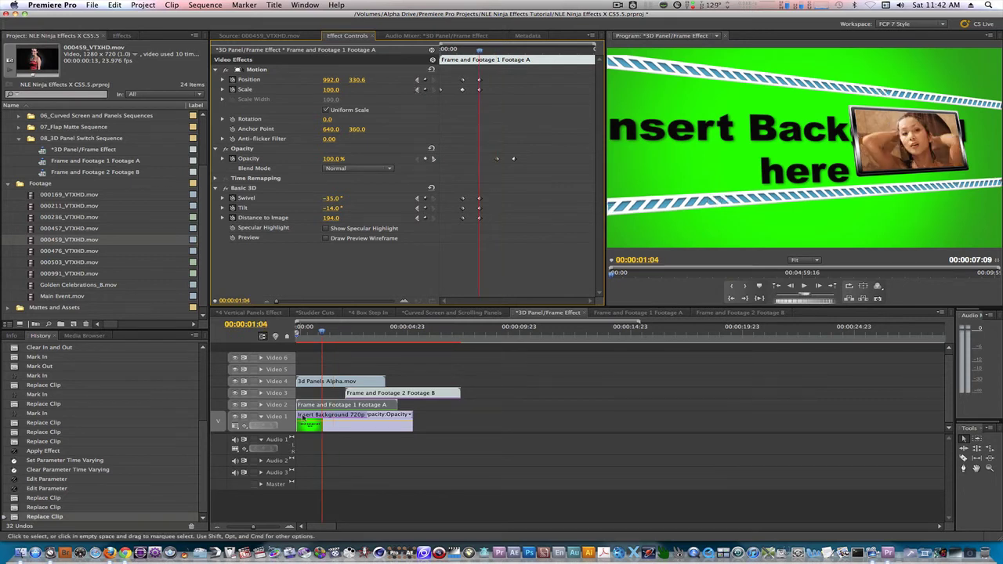
click(353, 395)
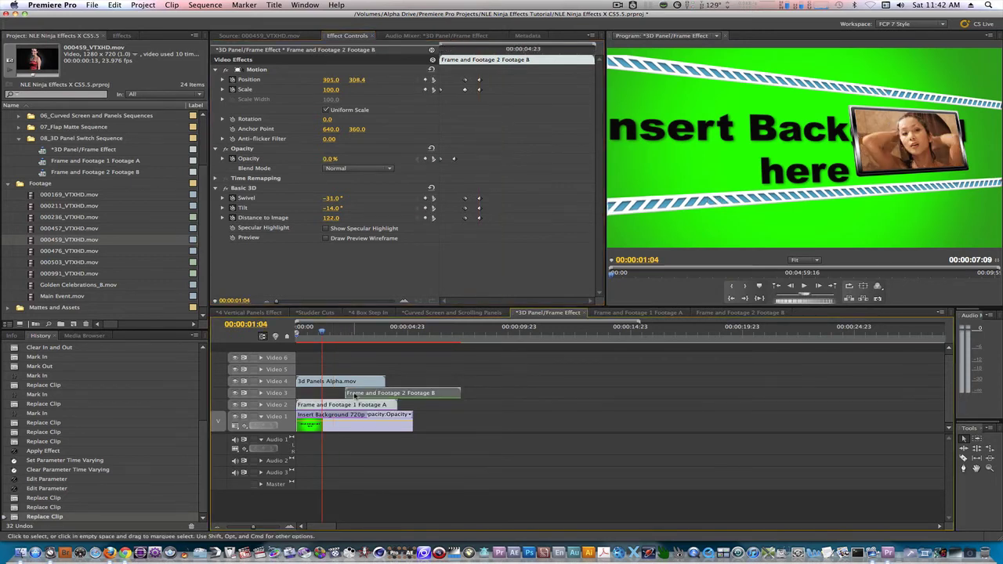
click(433, 80)
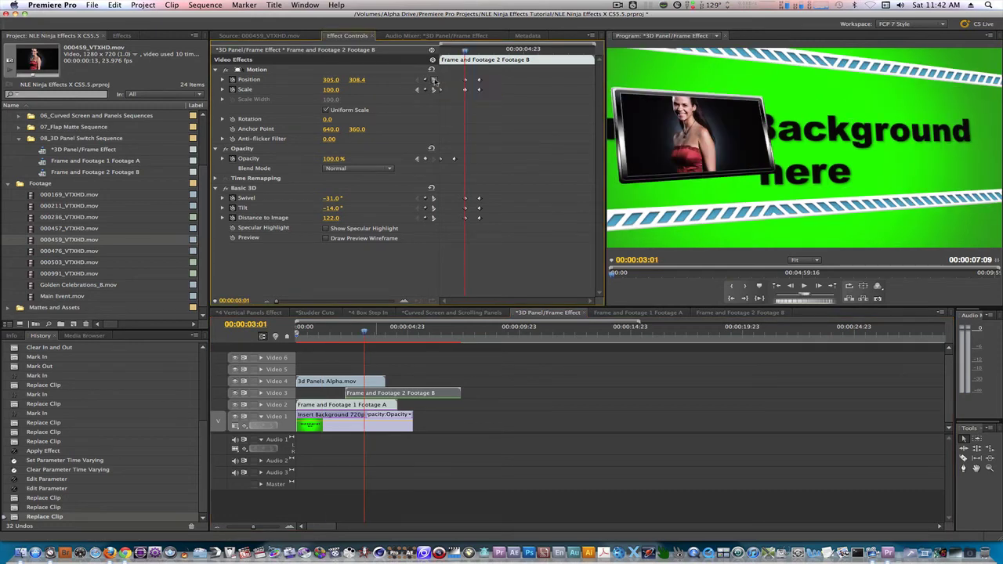
click(433, 80)
Step back through 3d Panels Alpha.mov's Scale keyframes to the first one
click(313, 381)
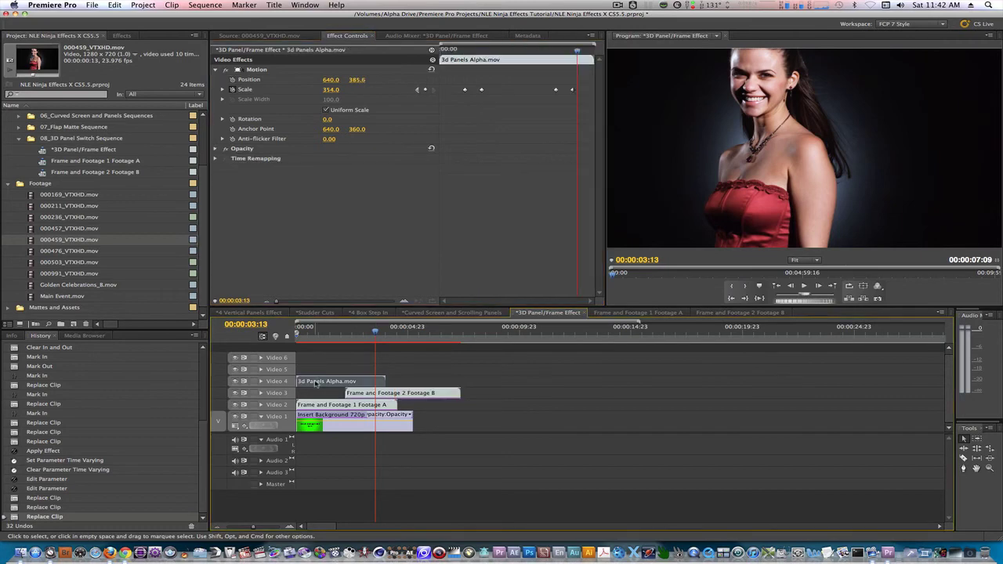
click(416, 90)
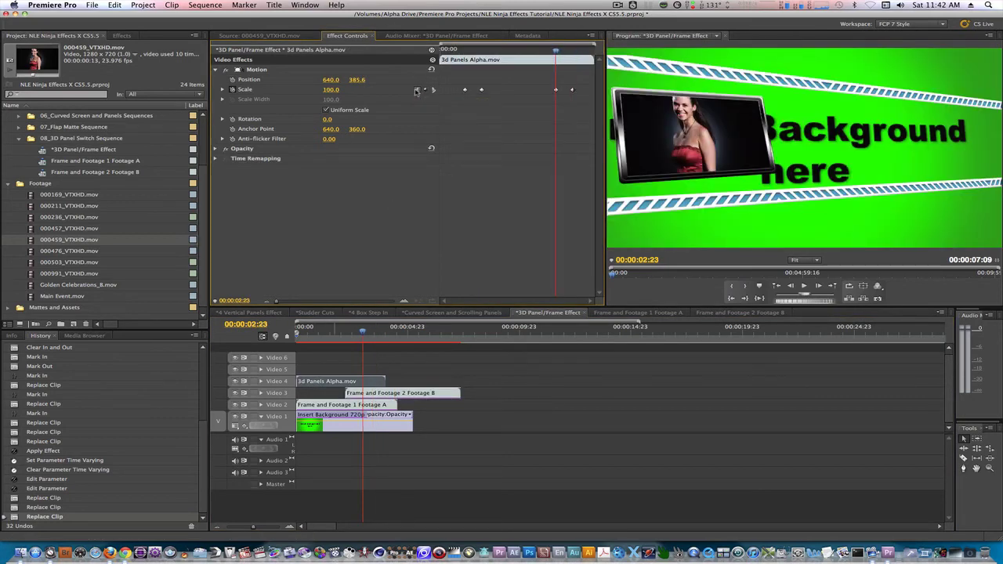
click(416, 90)
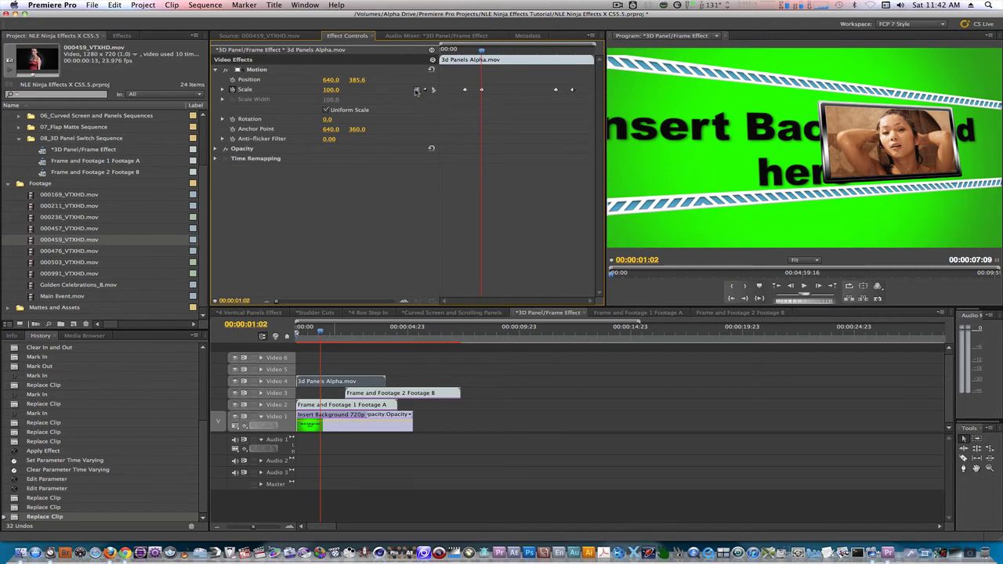
click(416, 90)
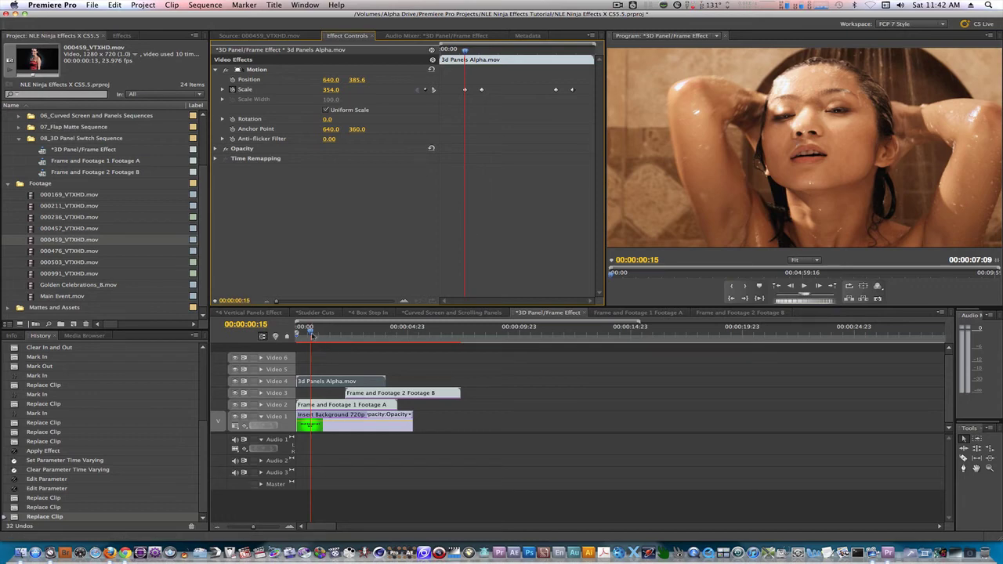
Replace the green Insert Background placeholder on Video 1 with Main Event.mov
drag(311, 332, 334, 333)
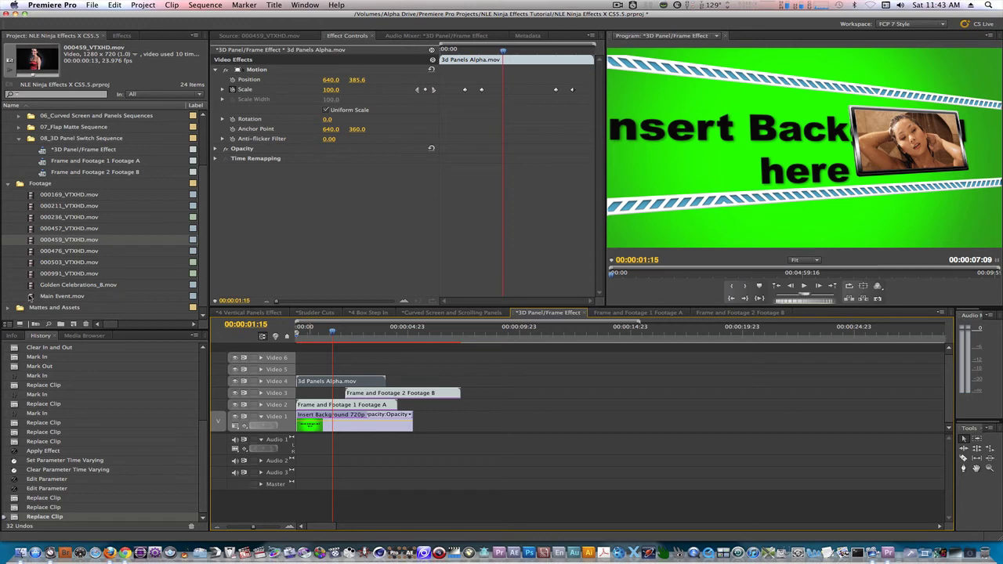
click(31, 297)
drag(31, 297, 347, 430)
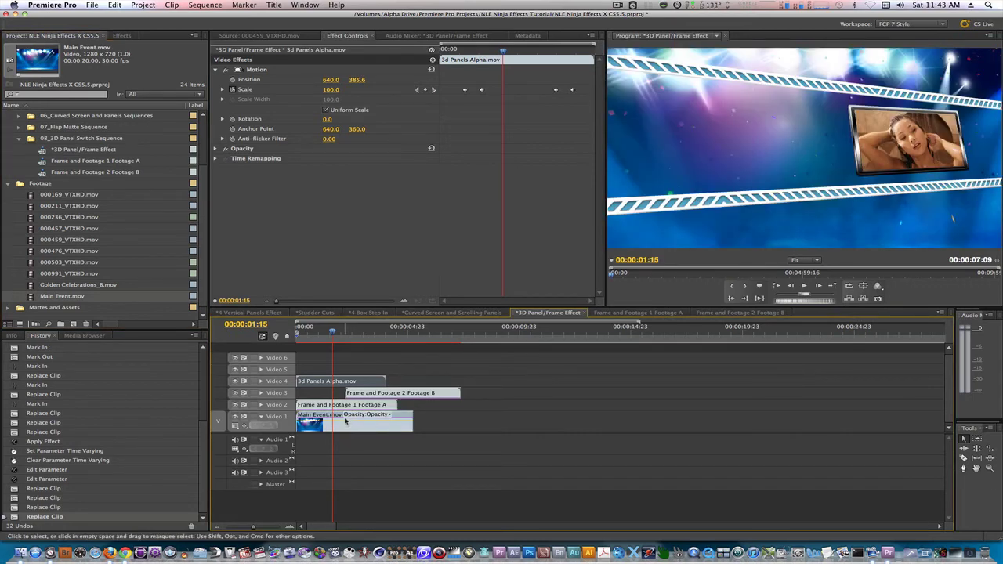
Play the sequence from the start to preview the Main Event.mov background
click(298, 330)
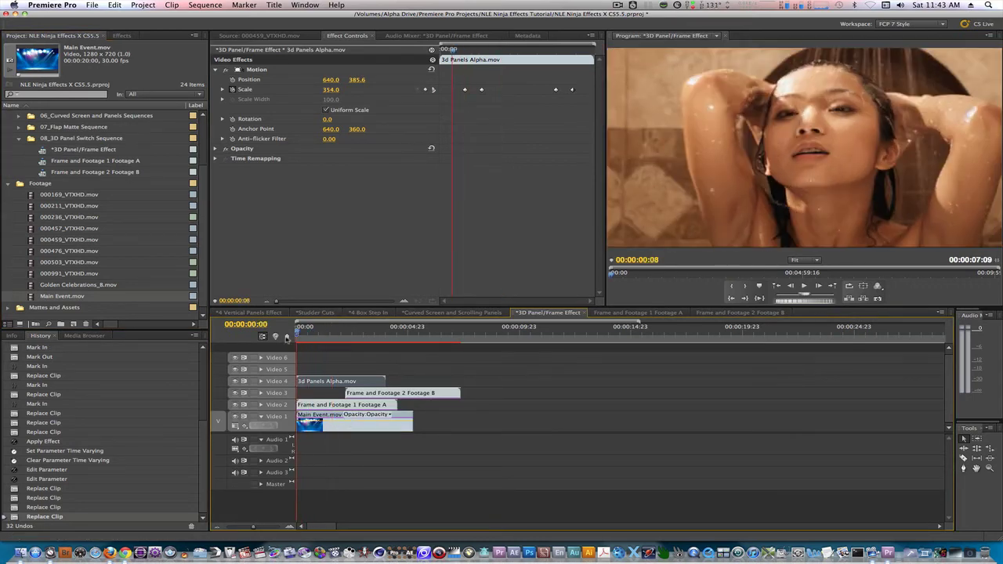
key(space)
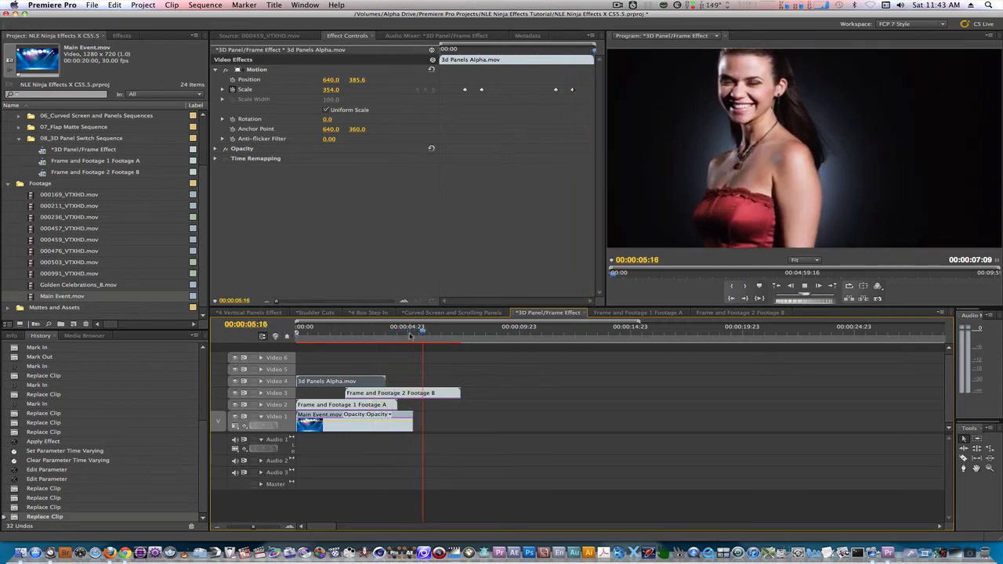
key(space)
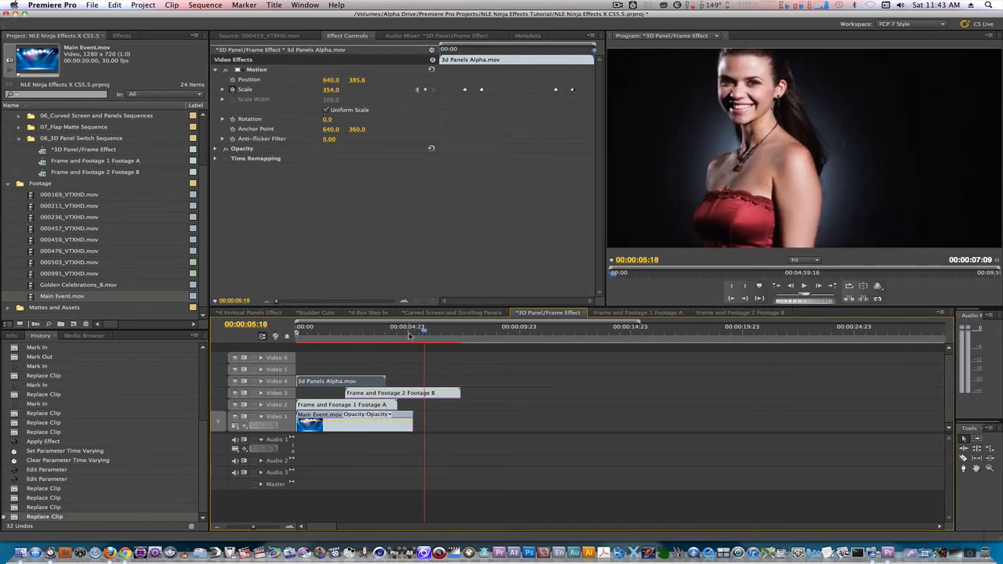
Scrub back to the film-strip intro to preview the panel effect over Main Event
drag(409, 335, 298, 358)
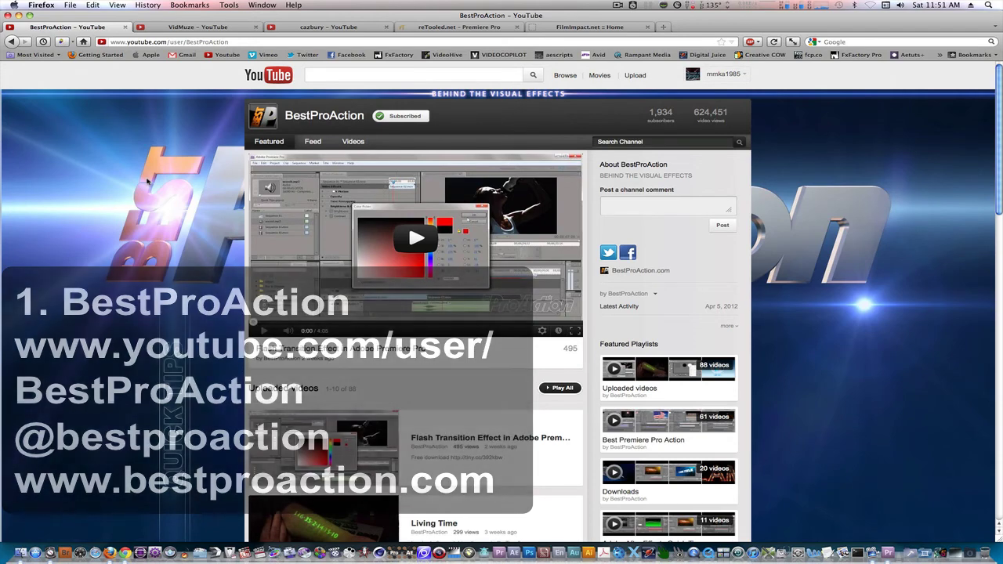
Browse the VidMuze YouTube channel, then the Post Tips channel page
click(182, 29)
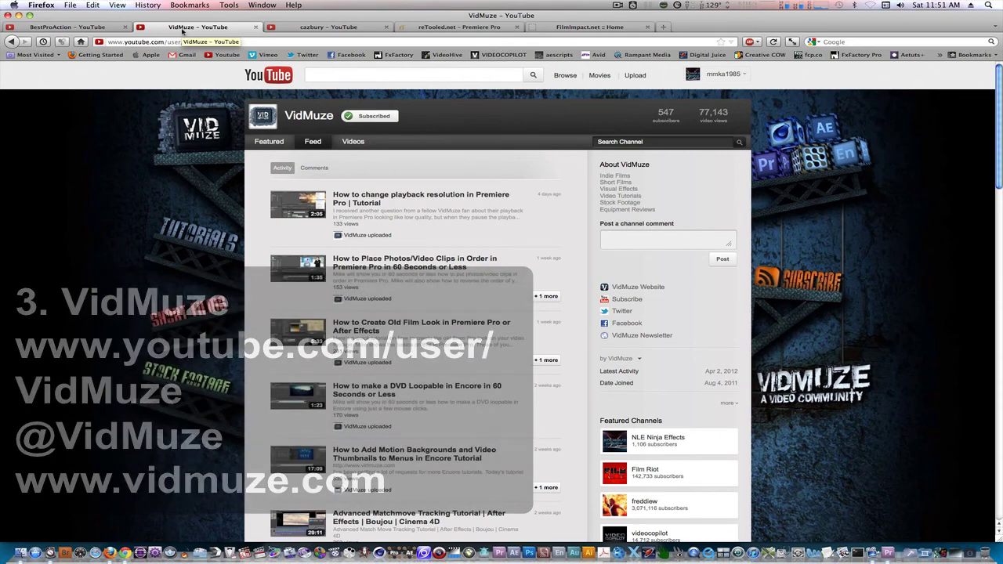
click(319, 30)
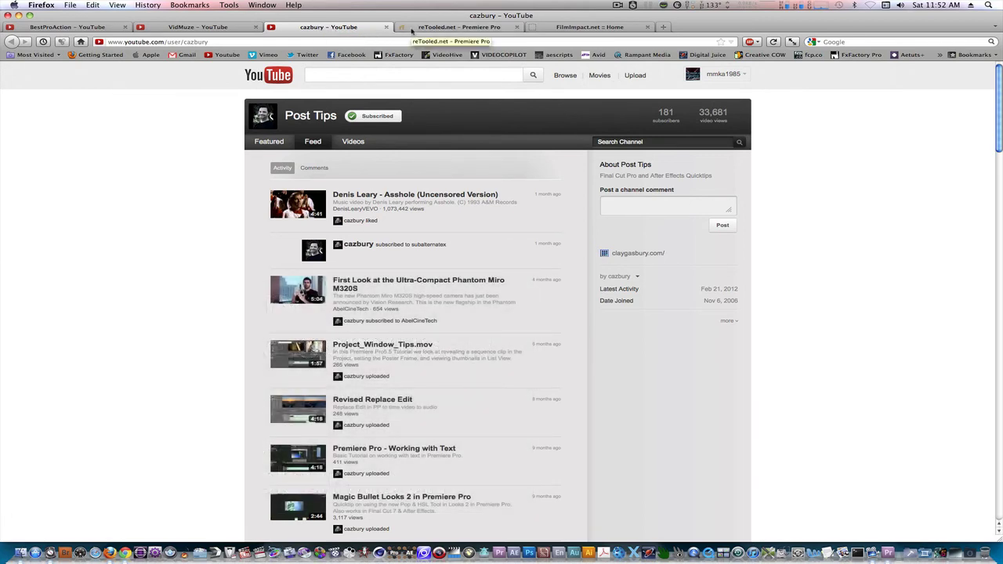
View the reTooled.net Premiere Pro archive, then the FilmImpact.net home page
click(411, 31)
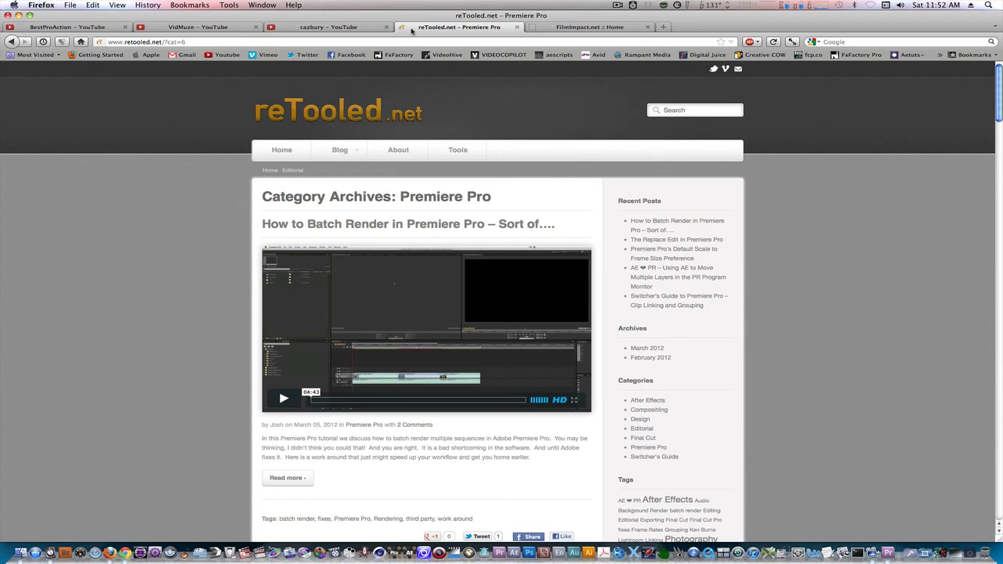
key(ctrl+Tab)
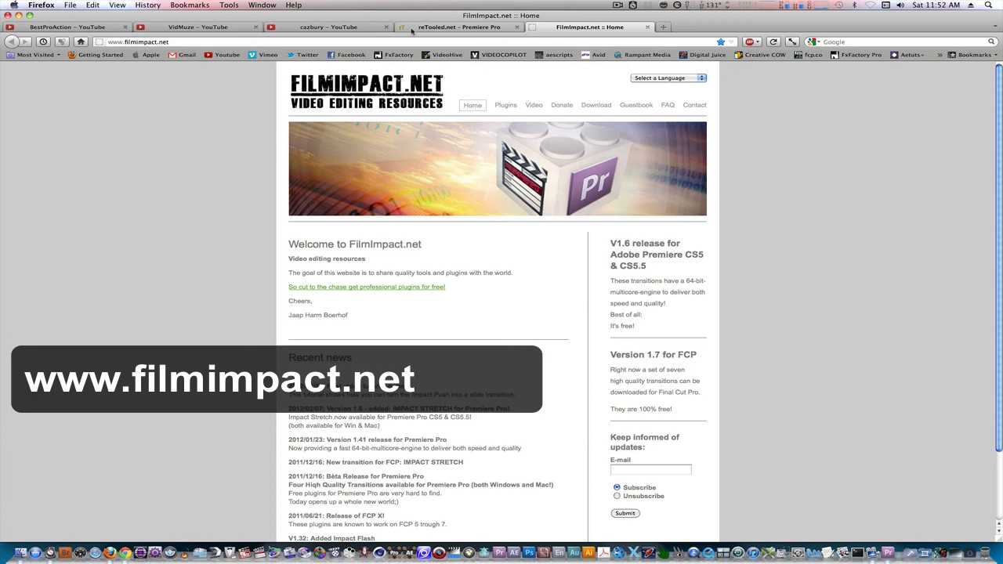
Back in Premiere, expand Video Transitions and browse the FilmImpact.net folder before collapsing it
key(super+Tab)
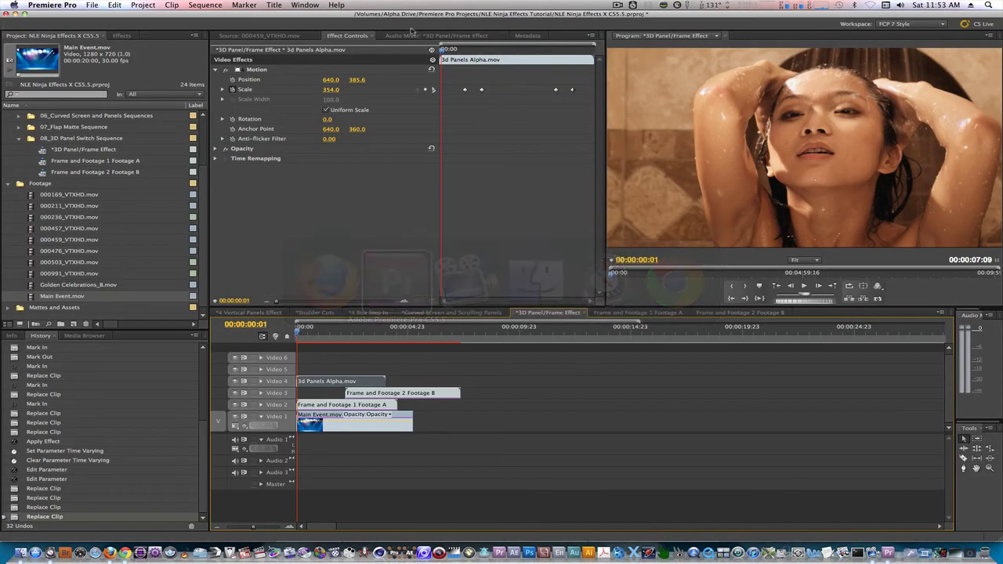
click(117, 36)
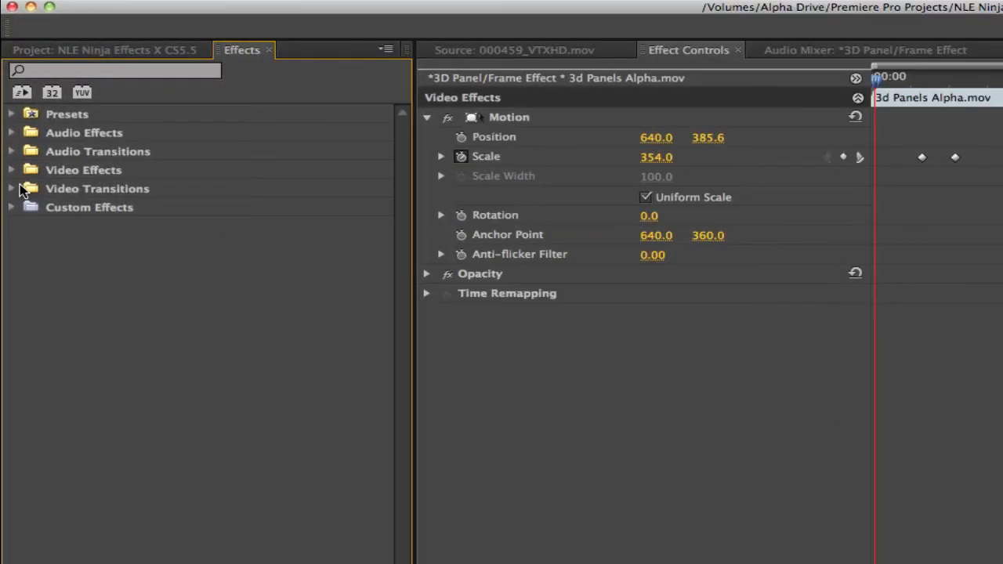
click(13, 189)
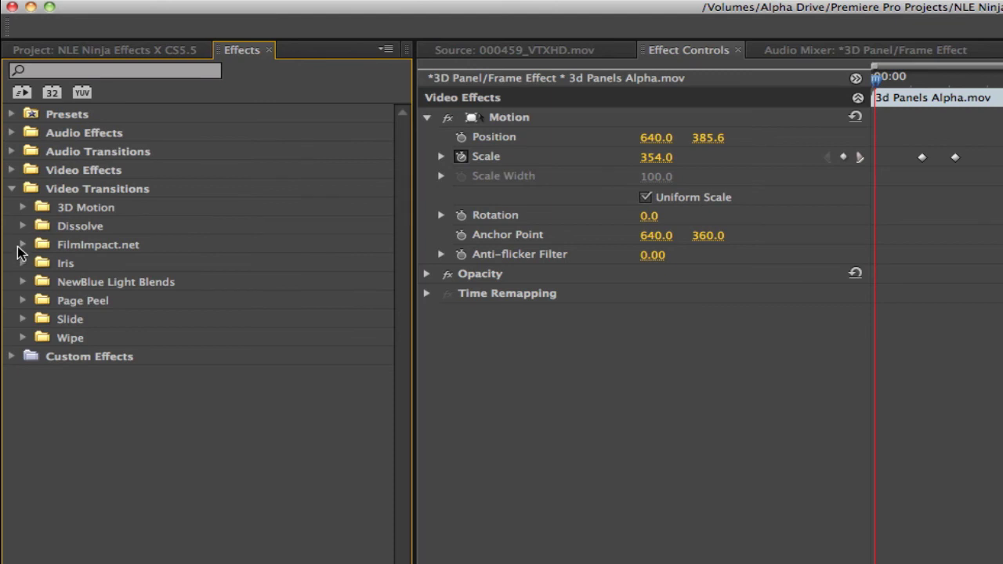
click(18, 246)
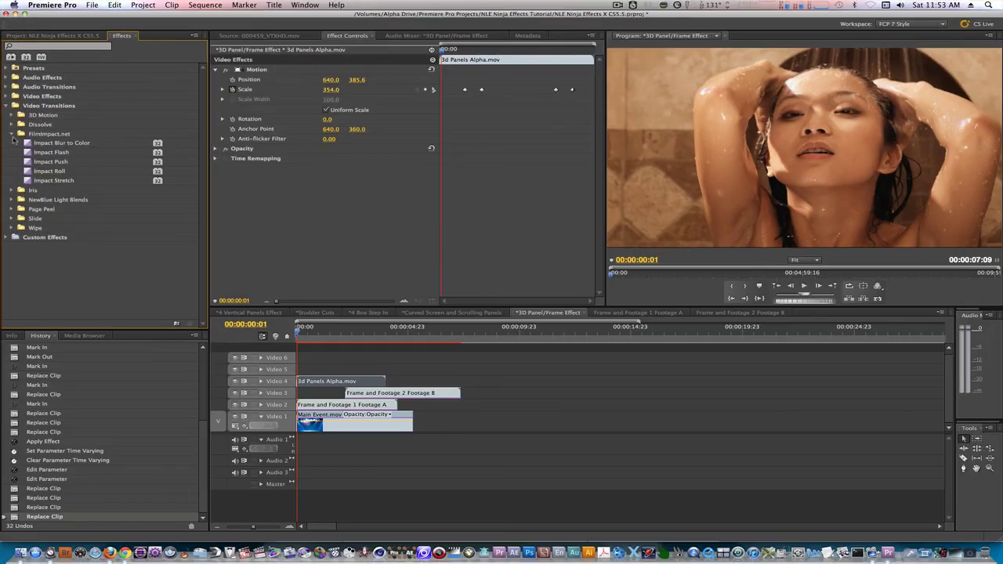
click(12, 134)
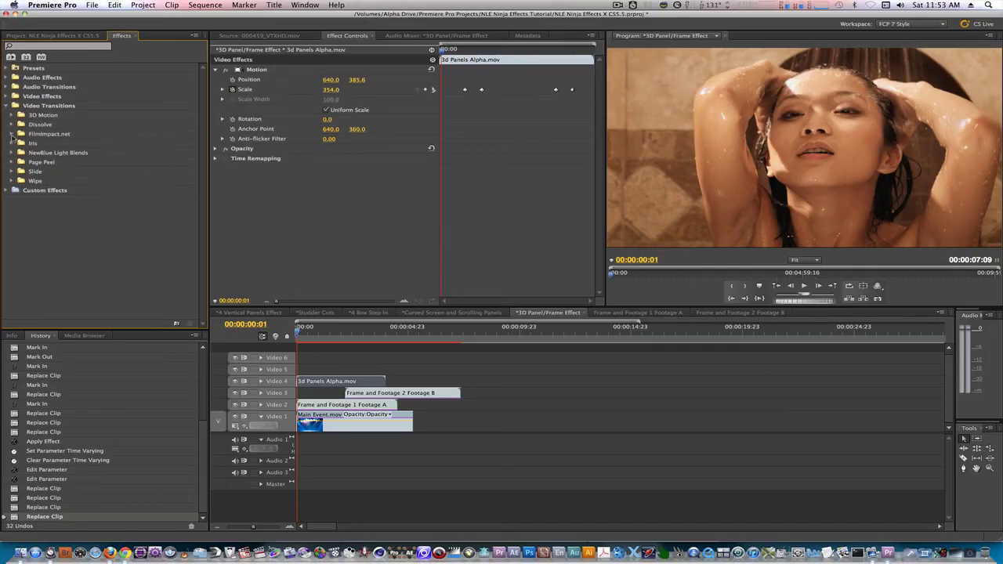